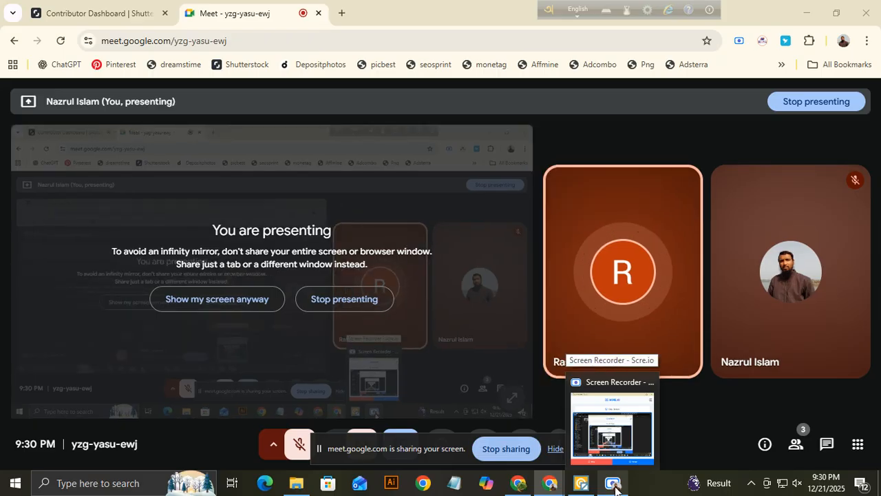
Hide the screen-sharing notice and switch to File Explorer showing the video folder New folder (4)
mouse_move(612, 389)
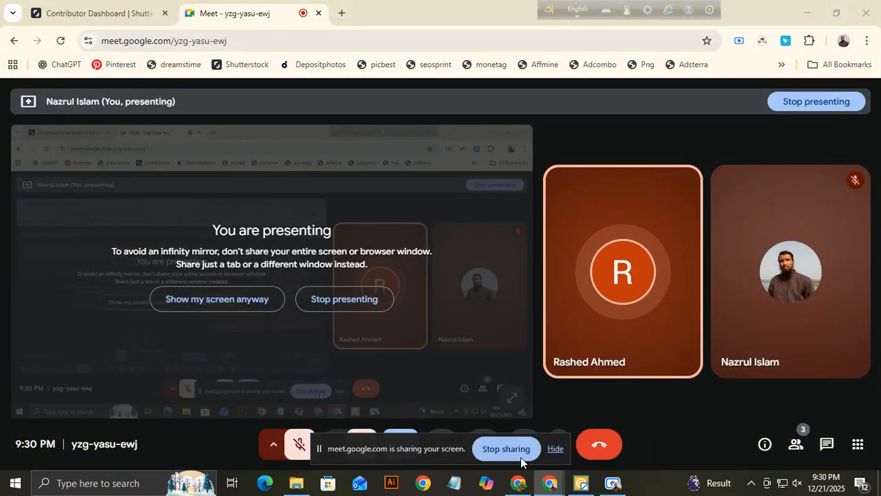
click(557, 449)
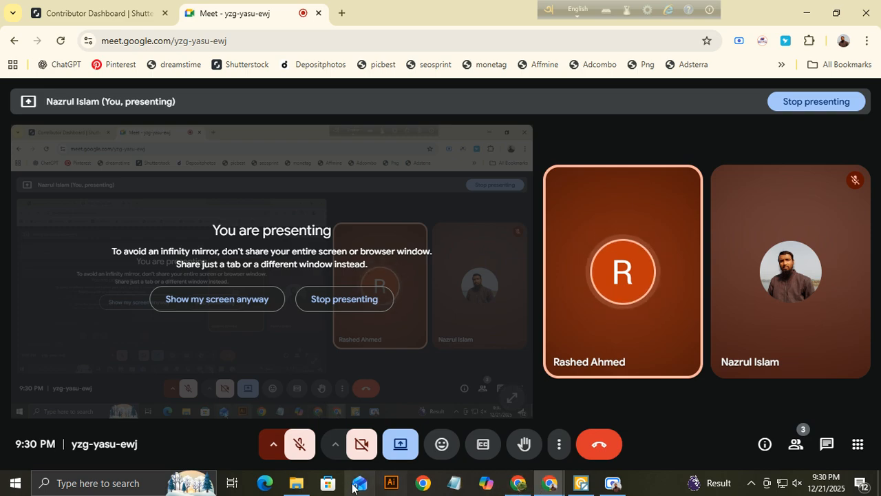
click(296, 483)
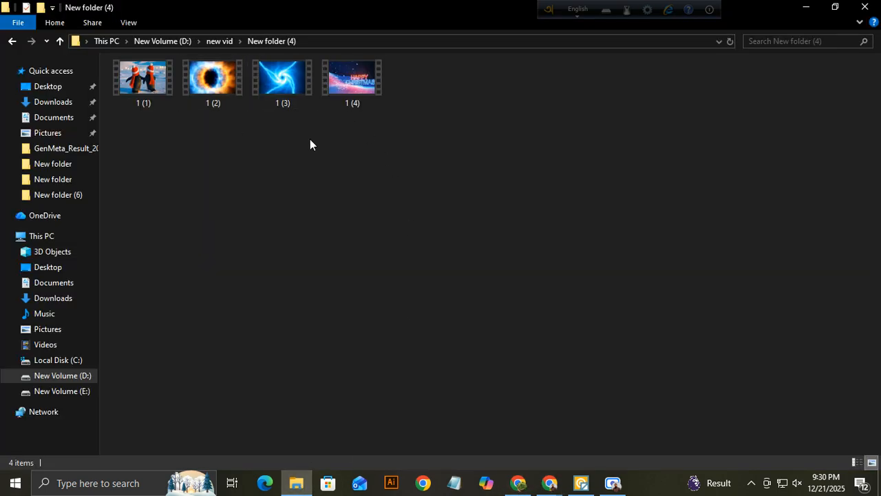
Examine the frame size, data rate, total bitrate and frame rate in the detailed properties of video 1 (1)
right_click(142, 93)
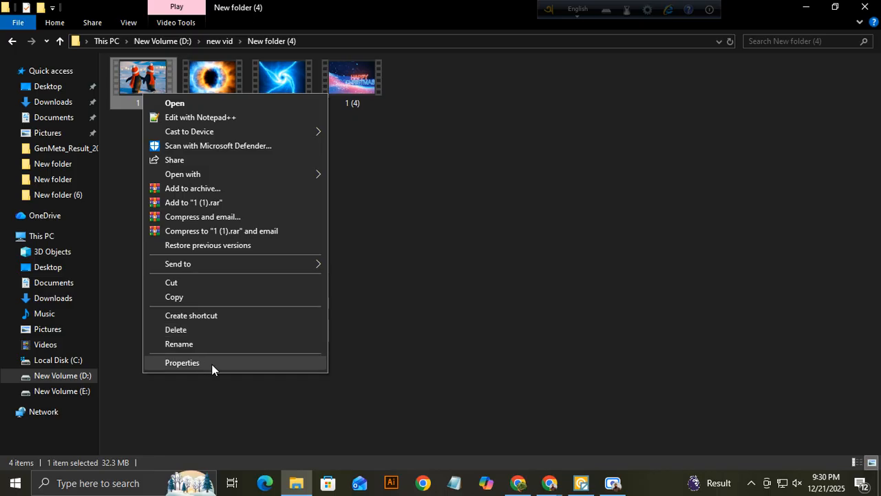
click(212, 364)
click(234, 127)
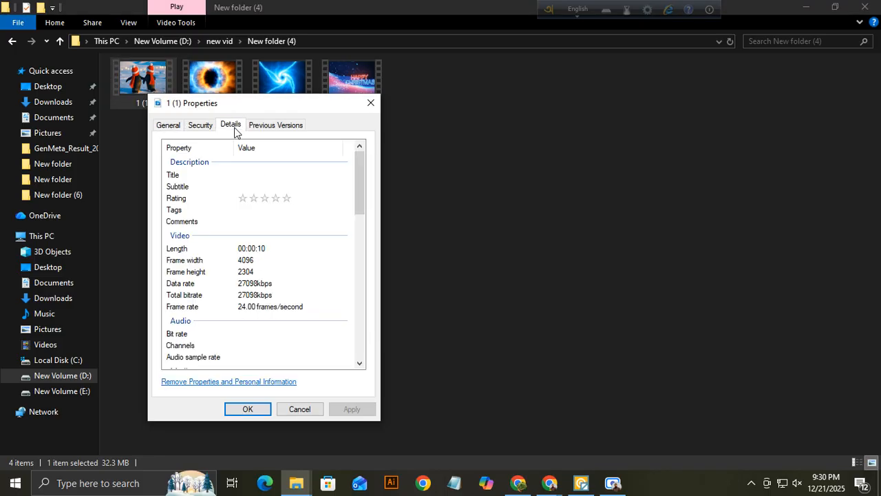
scroll(259, 279, down, 1)
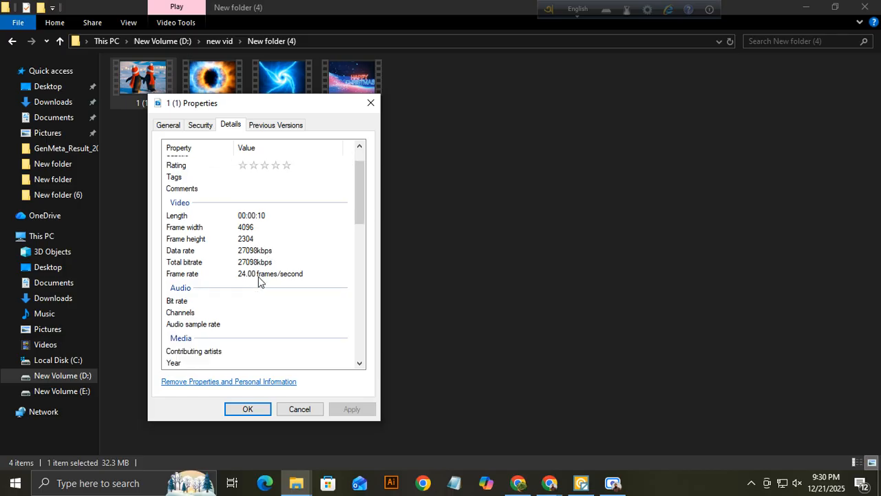
click(245, 230)
click(246, 262)
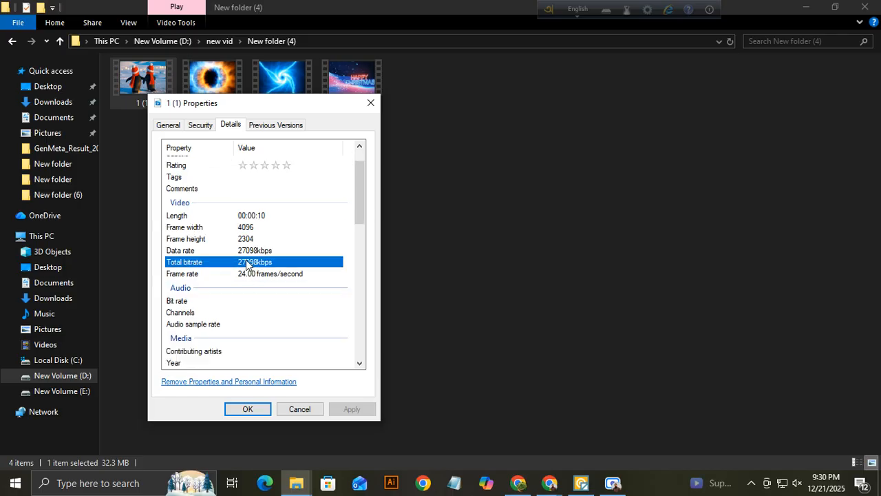
click(262, 275)
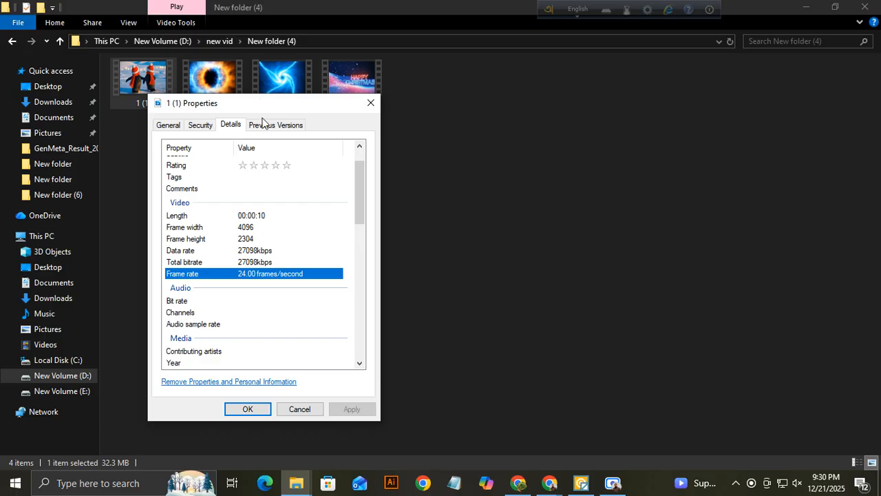
click(265, 266)
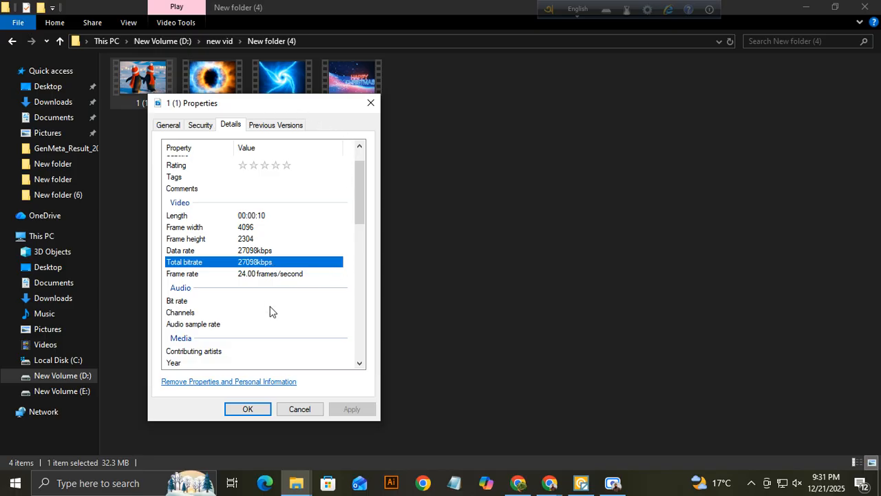
click(264, 252)
click(262, 261)
click(263, 252)
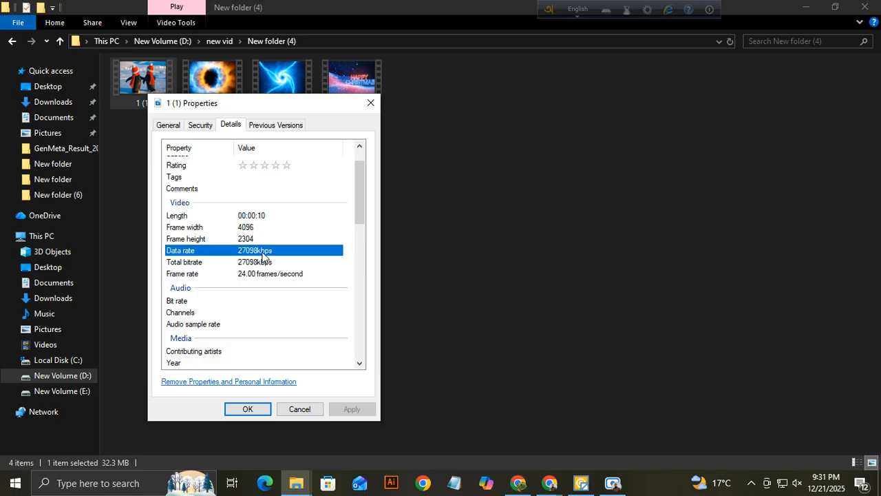
click(185, 276)
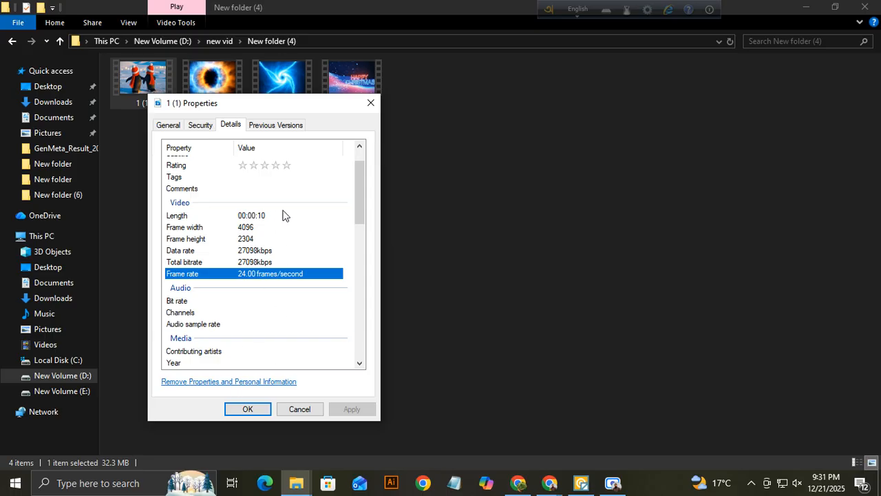
click(370, 102)
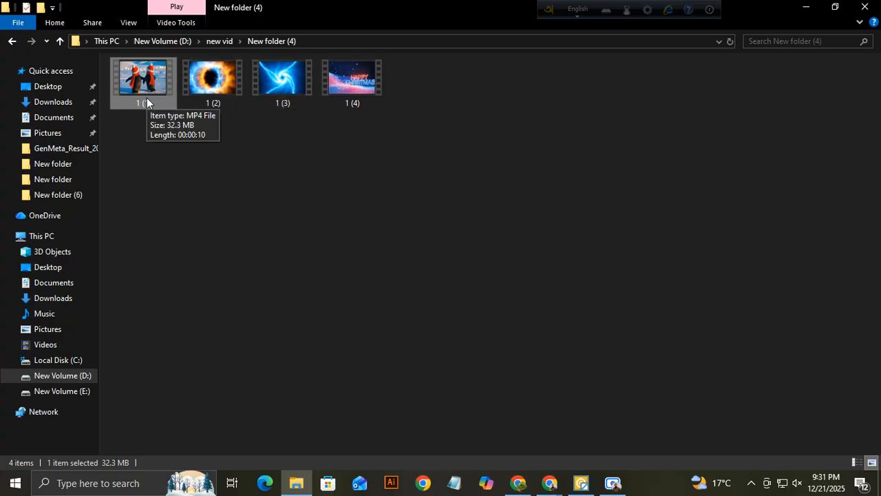
Open Adobe Premiere Pro from the desktop and start a new project named "project 1"
click(879, 490)
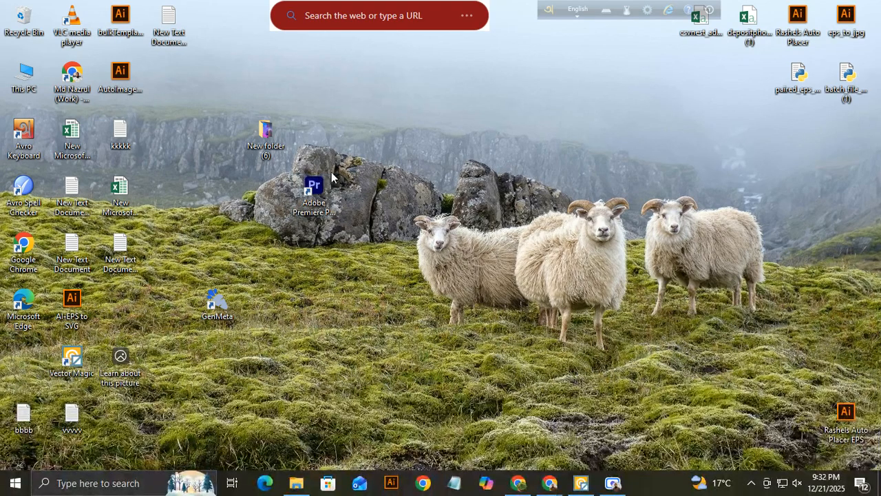
double_click(320, 199)
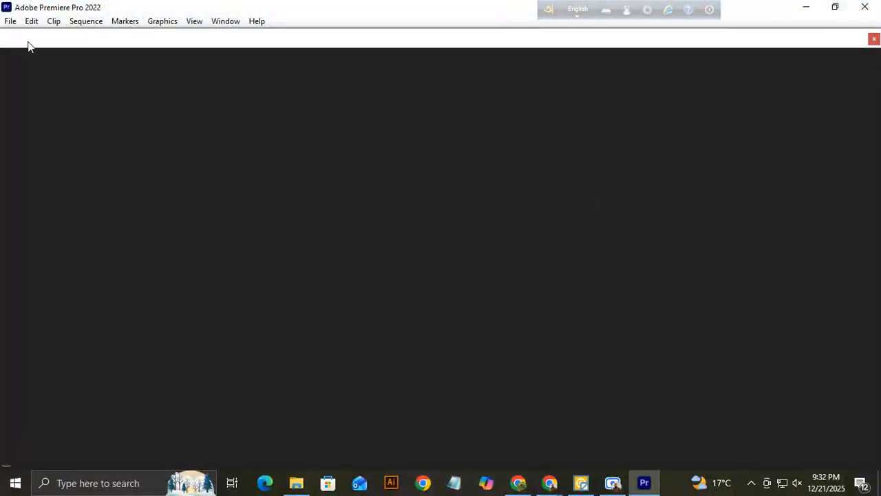
click(10, 22)
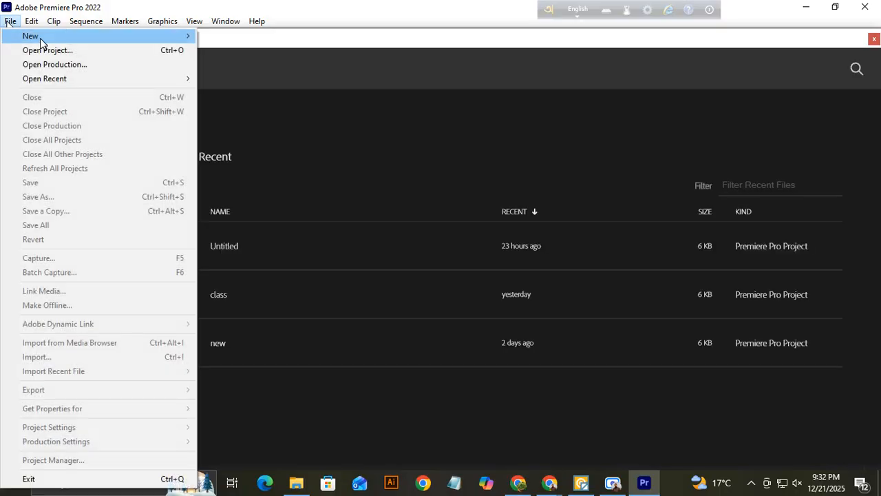
mouse_move(16, 36)
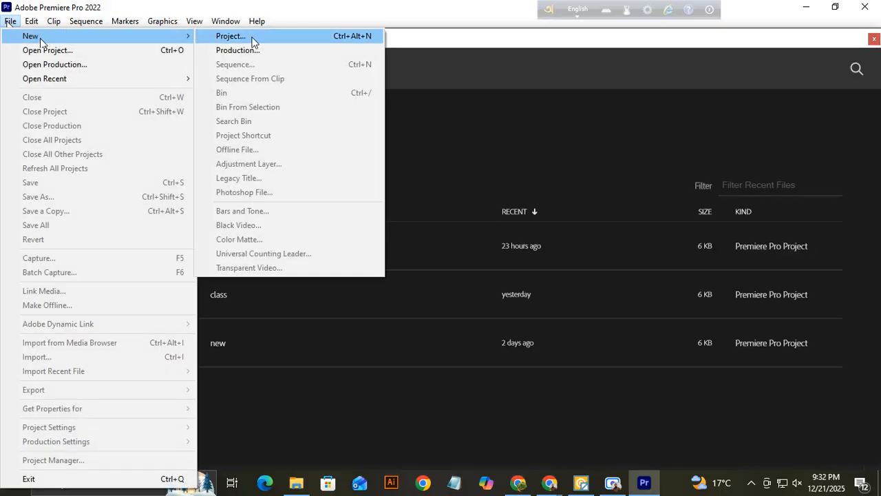
click(435, 103)
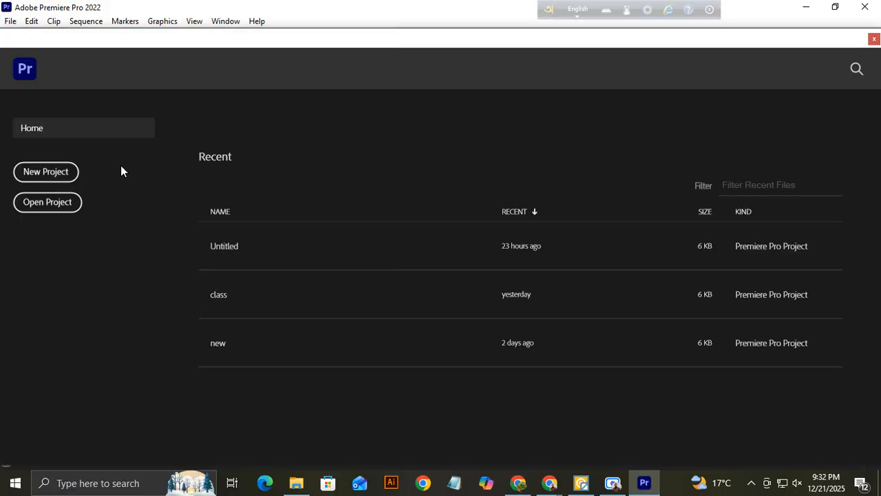
click(53, 173)
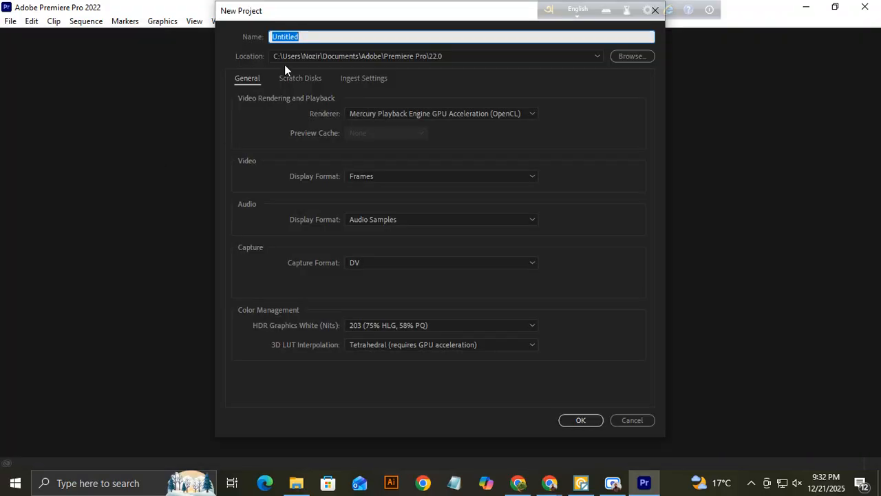
text(project 1)
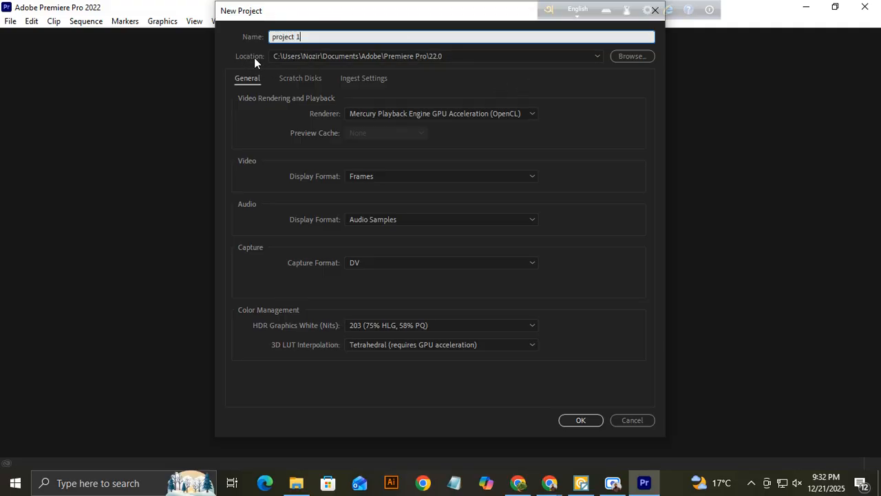
Set the project location to D:\new vid\New folder (4) and create the project
click(629, 56)
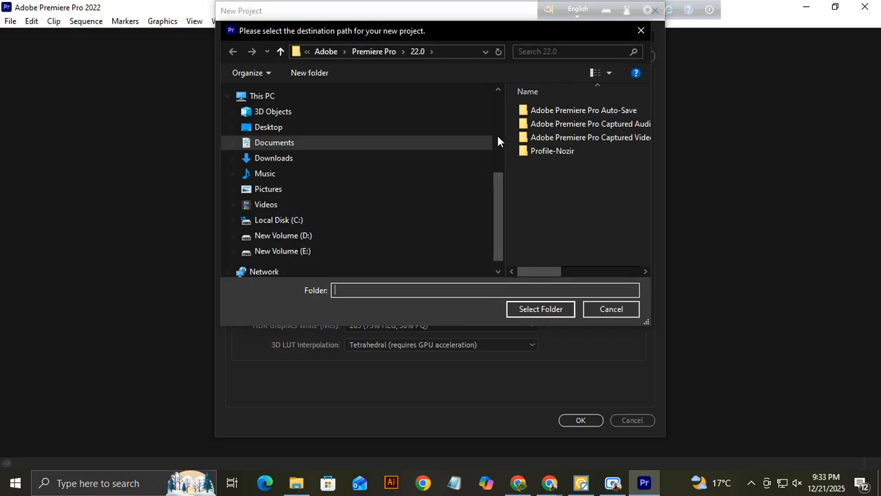
click(294, 252)
click(296, 237)
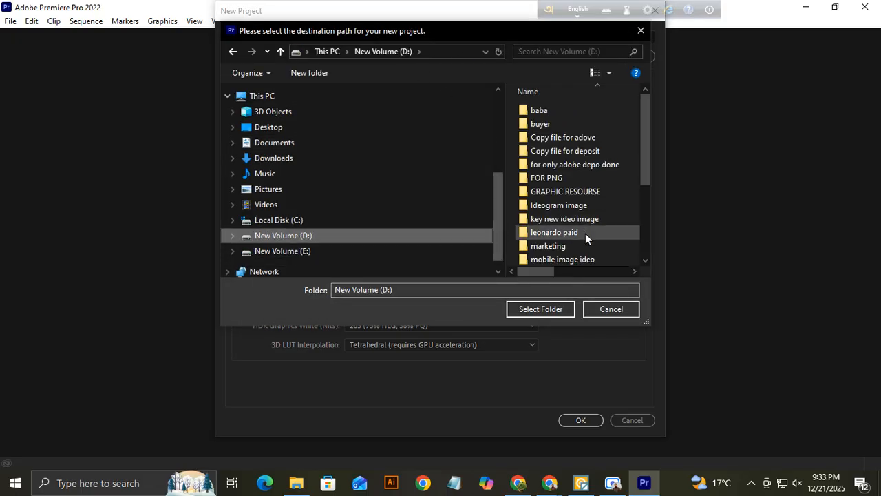
scroll(582, 234, down, 2)
double_click(554, 219)
scroll(585, 200, down, 1)
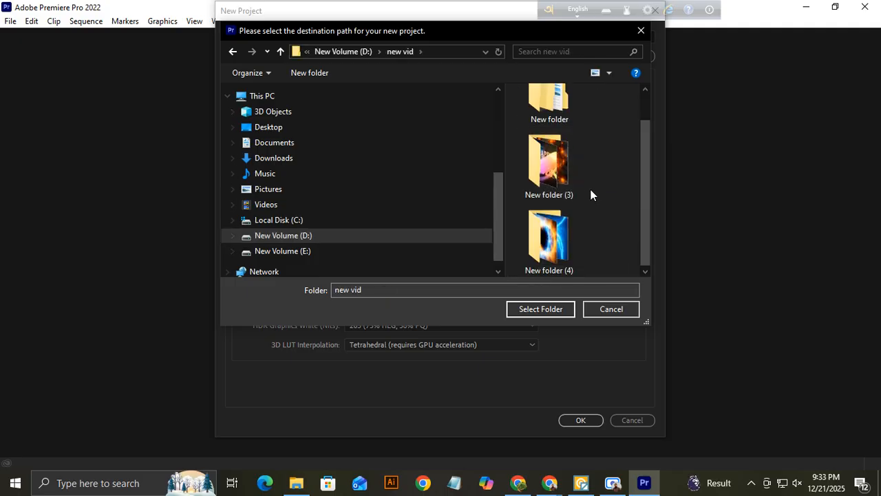
double_click(548, 237)
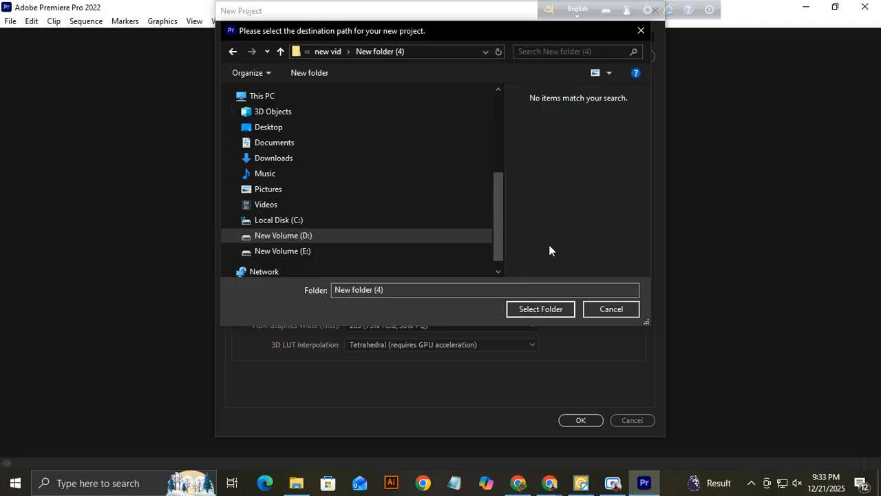
click(544, 309)
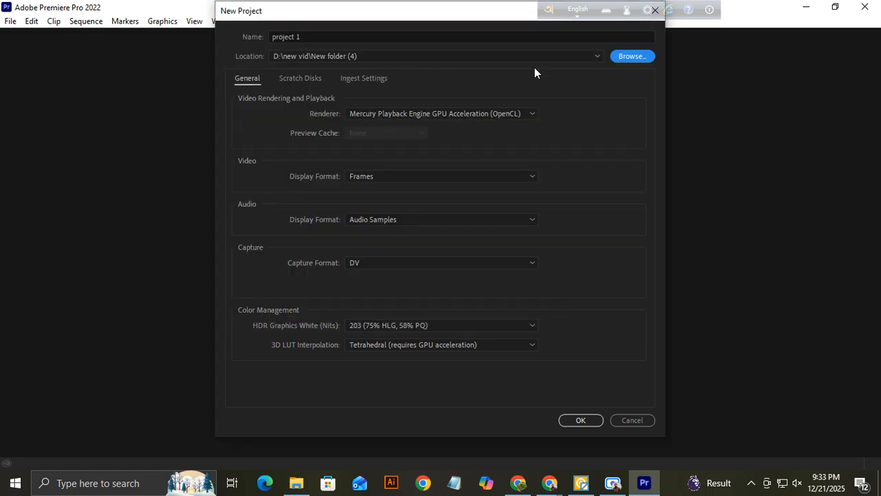
click(582, 420)
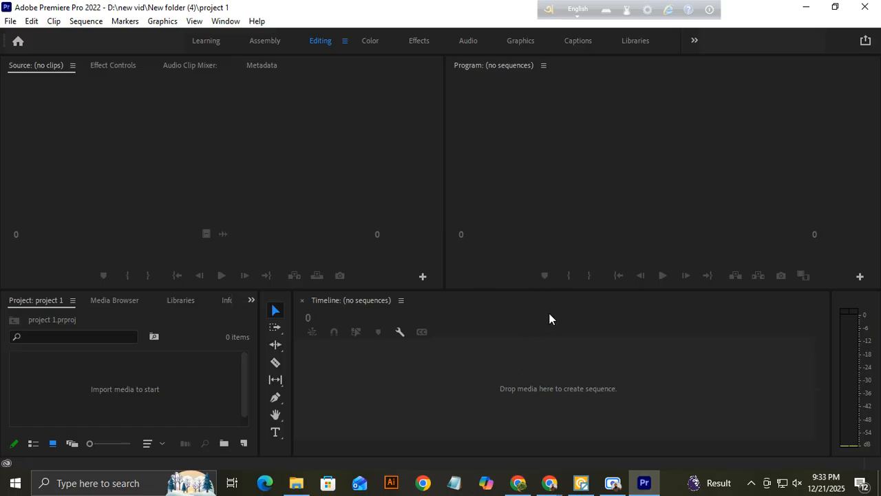
Load the video 1 (1) from File Explorer into the Source monitor and play part of it as a preview
click(299, 487)
drag(167, 112, 252, 187)
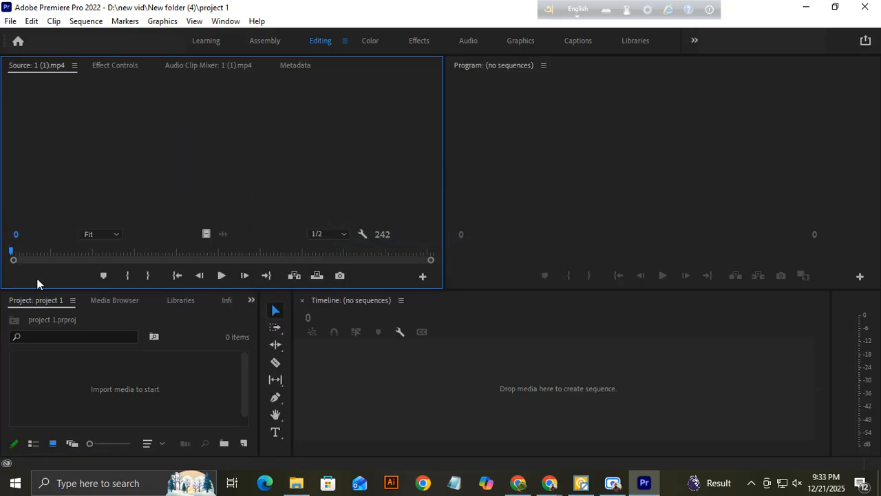
click(221, 279)
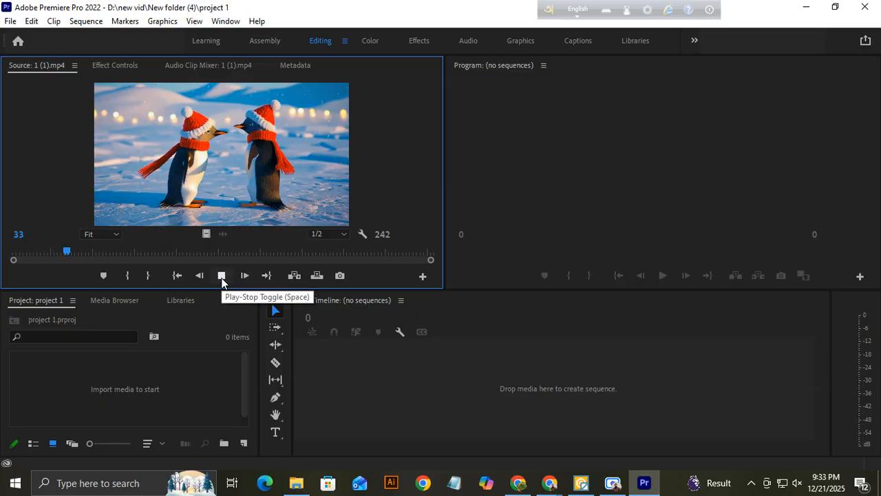
click(221, 276)
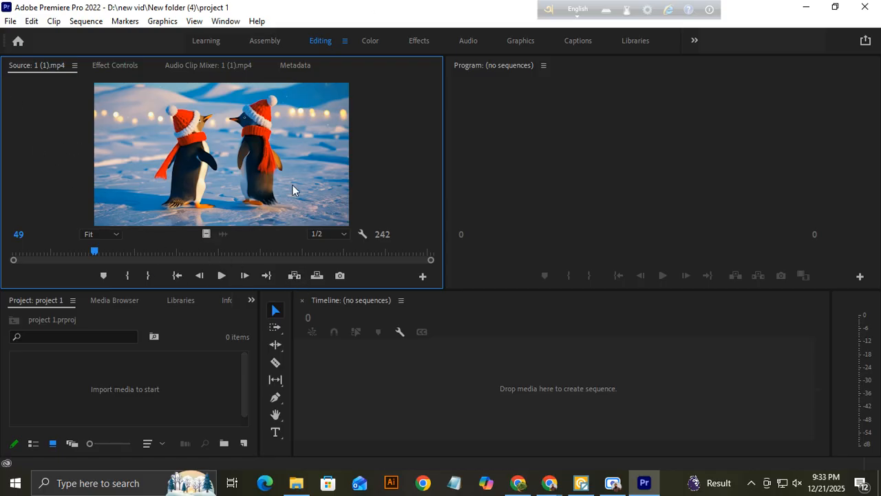
Open the media export settings for the clip and choose the Match Source - High bitrate preset with H.264 format
click(10, 20)
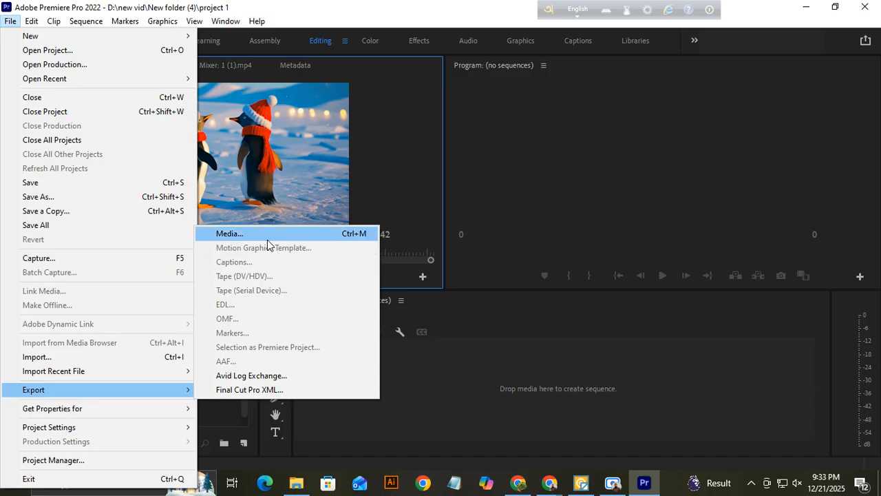
click(268, 237)
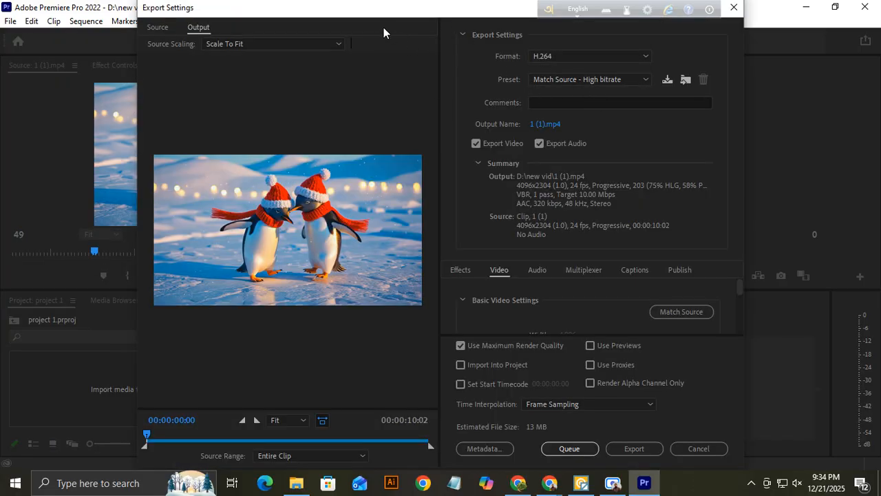
drag(380, 13, 271, 20)
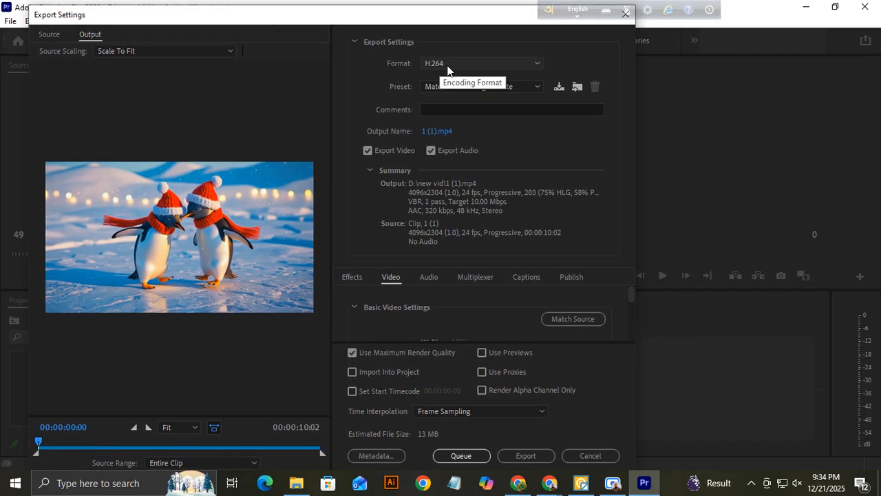
click(491, 84)
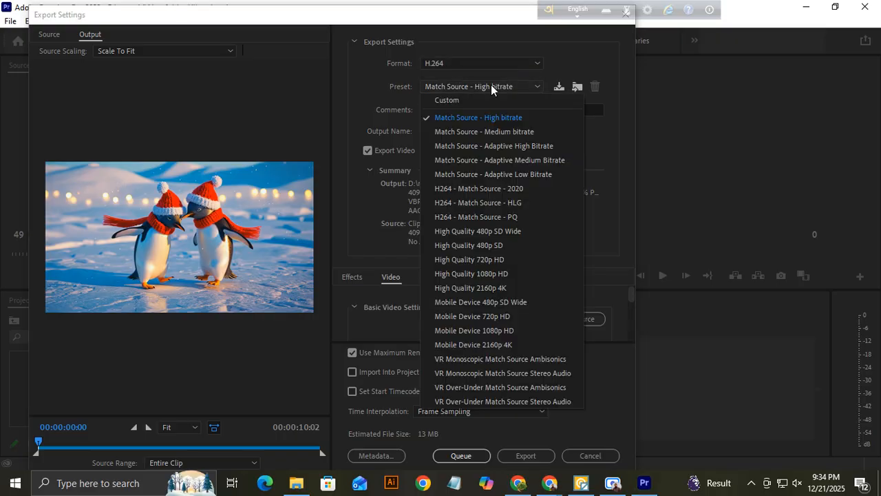
click(467, 117)
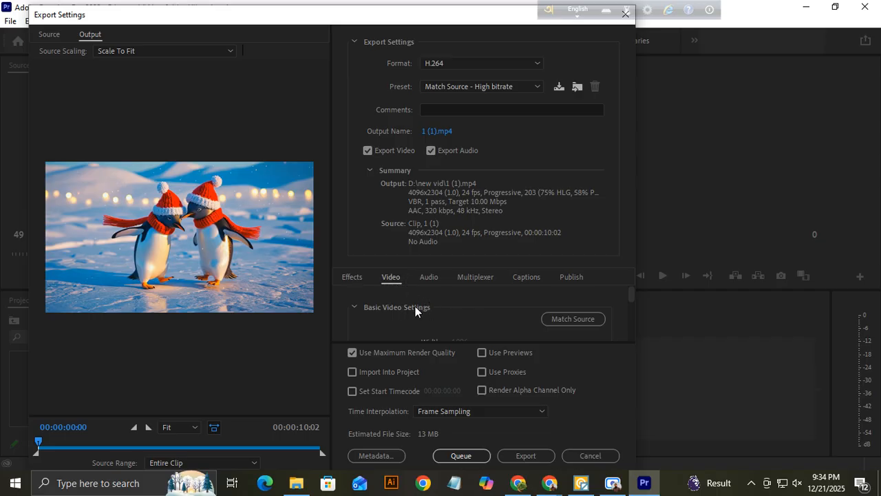
Stop matching the frame rate to the source in the basic video settings and set it to 60 fps
scroll(413, 307, down, 1)
scroll(448, 314, down, 1)
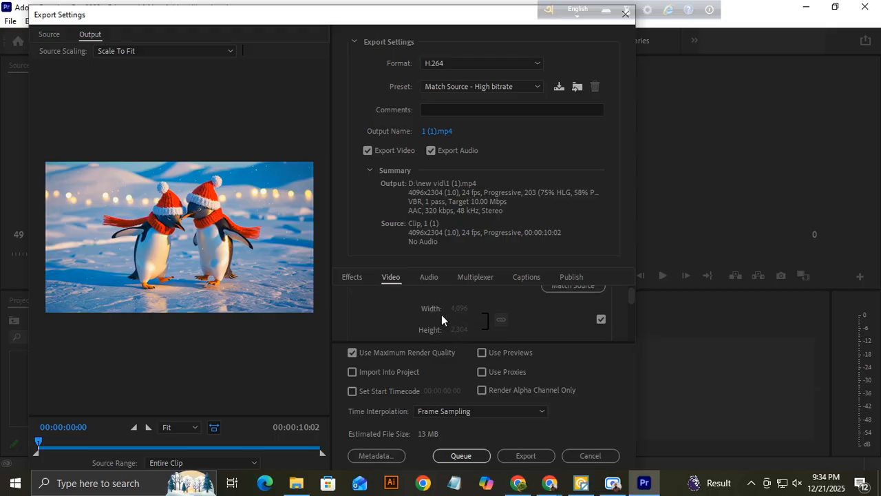
scroll(447, 322, down, 1)
scroll(453, 312, down, 2)
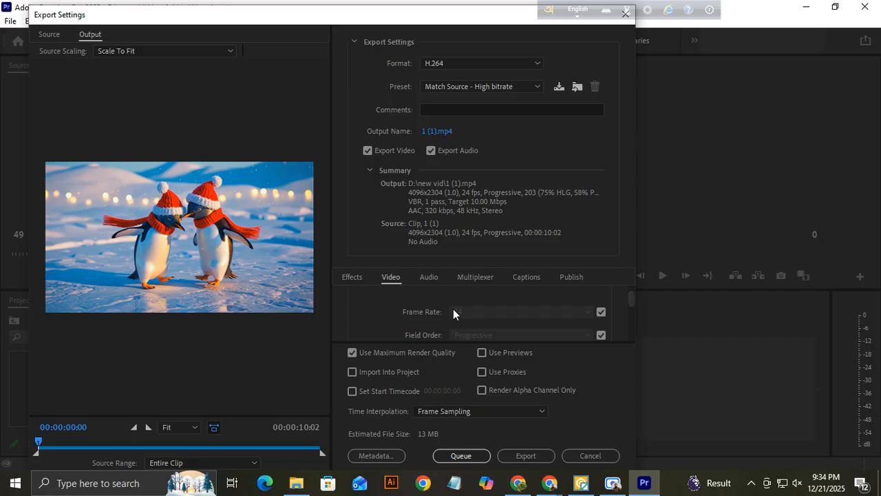
click(599, 312)
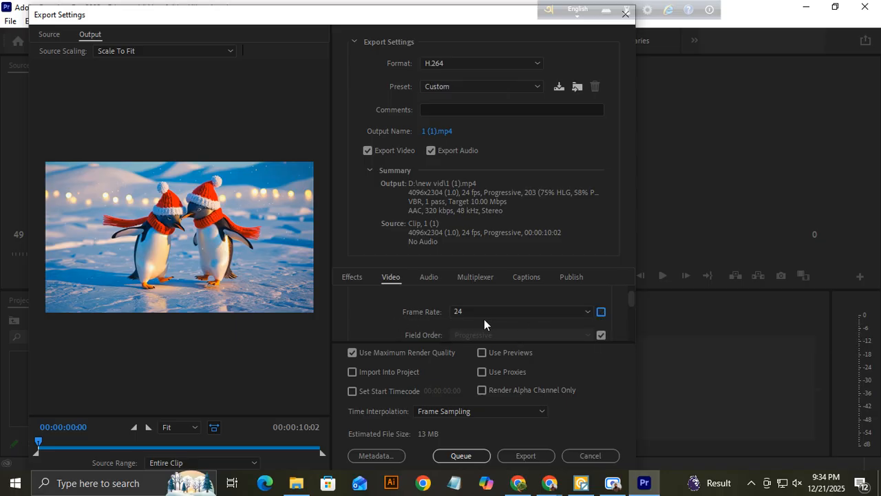
click(467, 312)
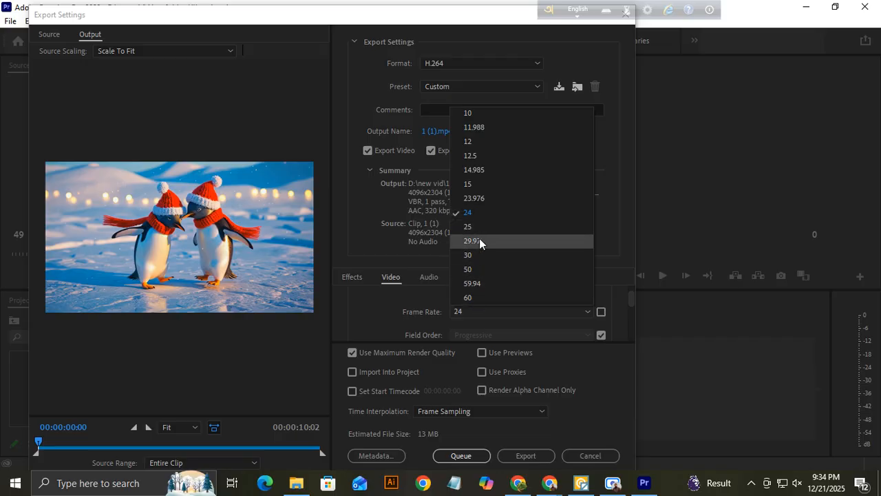
click(479, 297)
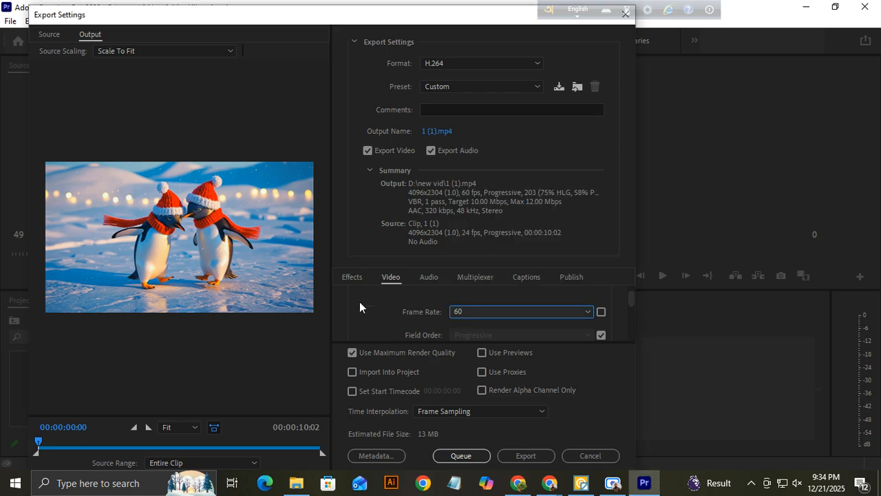
Change the export frame rate to 30 fps
scroll(389, 315, down, 1)
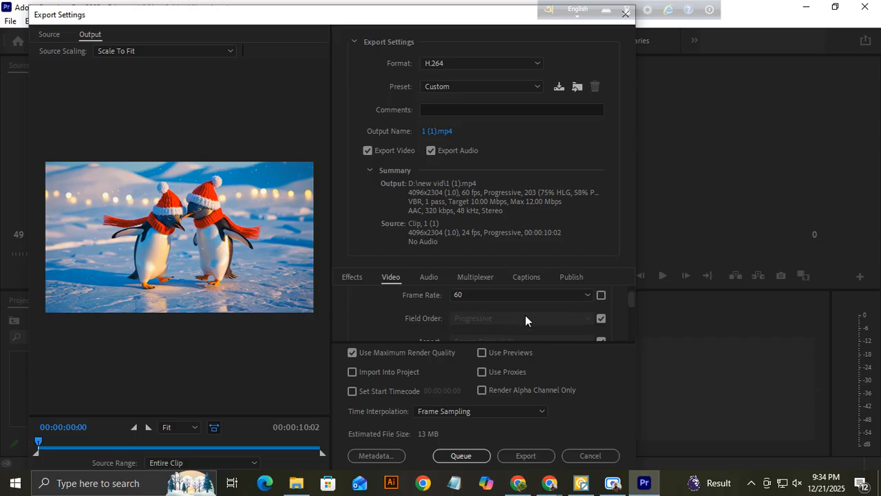
scroll(530, 322, down, 1)
scroll(457, 324, up, 1)
click(478, 295)
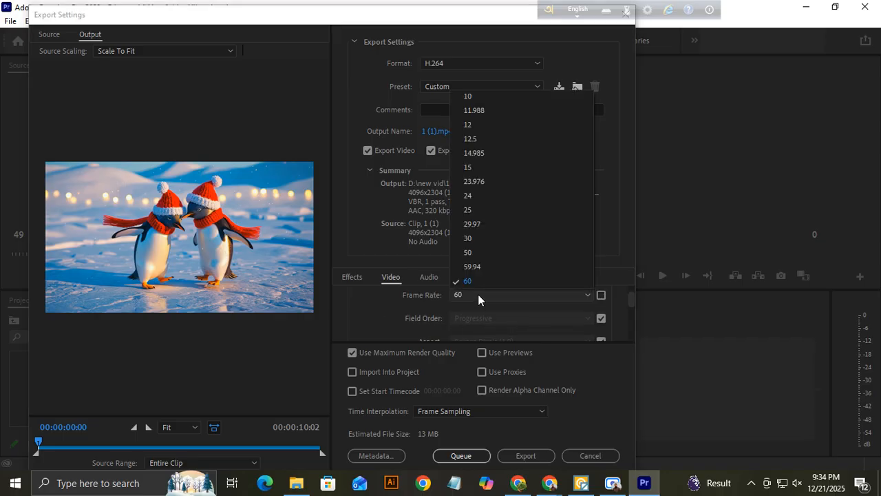
click(478, 241)
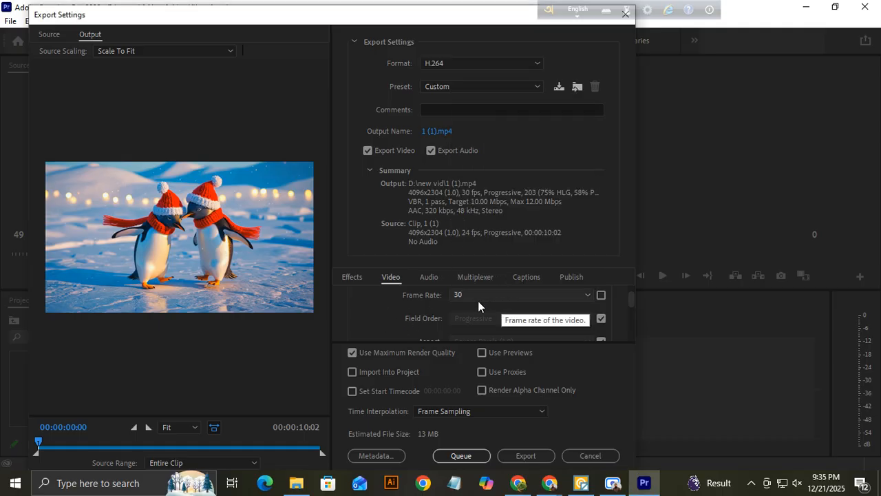
Turn off source matching for the TV Standard option in the basic video settings
scroll(454, 306, down, 1)
scroll(453, 327, down, 1)
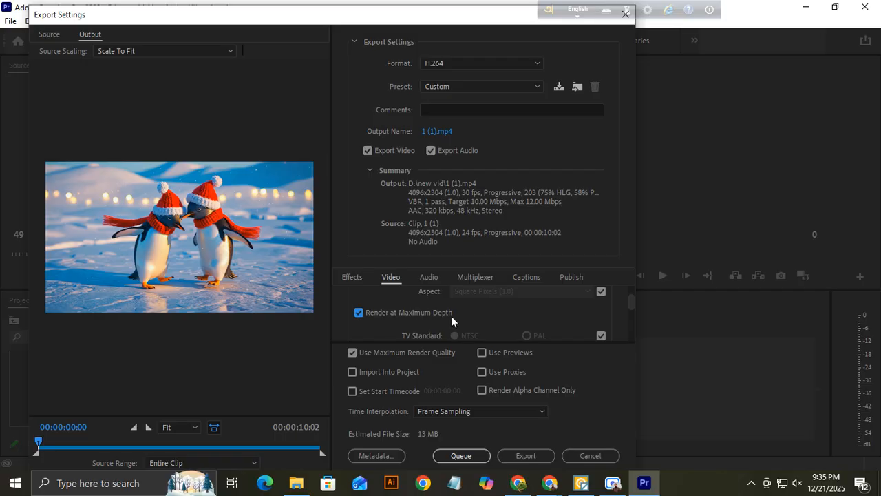
scroll(451, 316, down, 1)
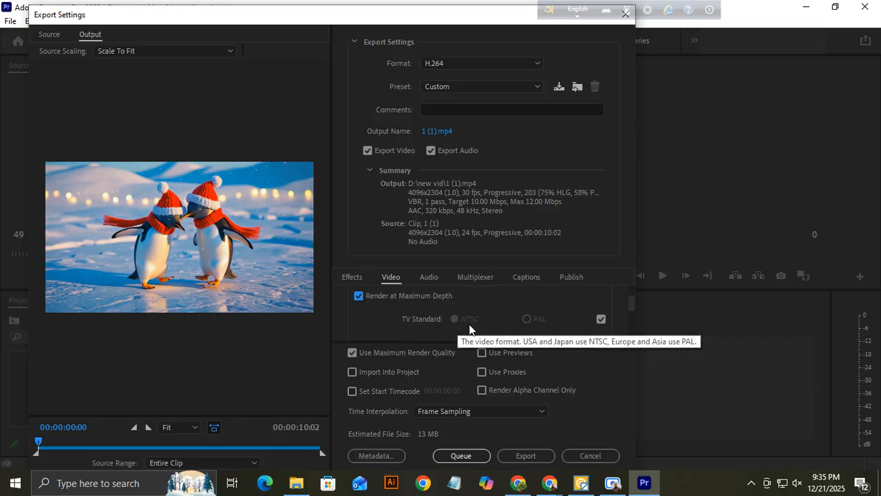
click(600, 319)
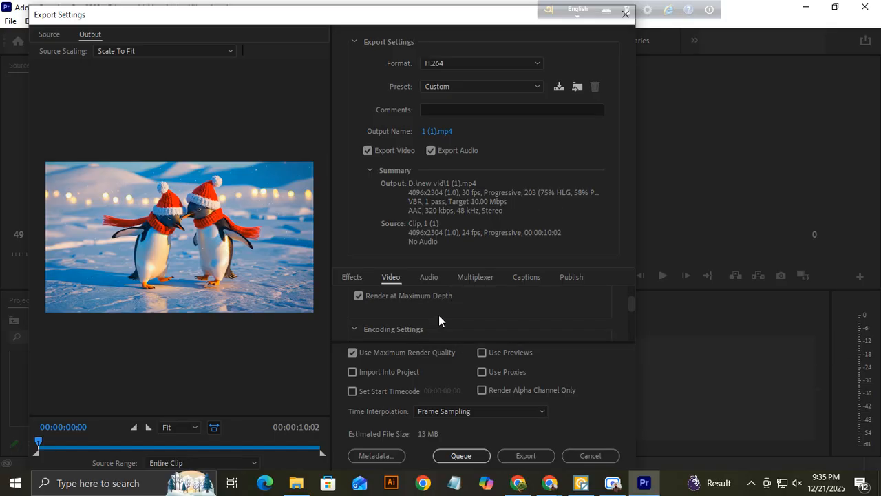
Examine the Render at Maximum Depth option and the encoding settings for performance, profile, level and export color space
scroll(429, 318, down, 2)
scroll(433, 321, up, 2)
scroll(433, 316, up, 1)
scroll(433, 317, down, 2)
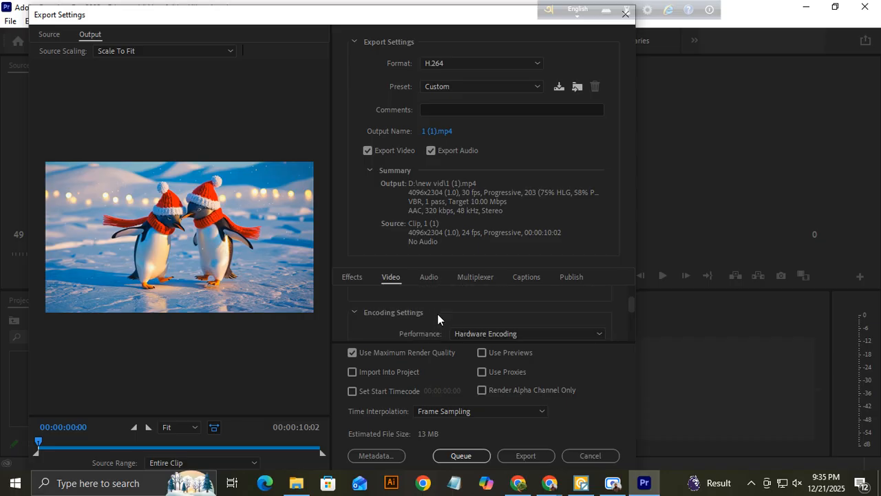
scroll(437, 314, down, 4)
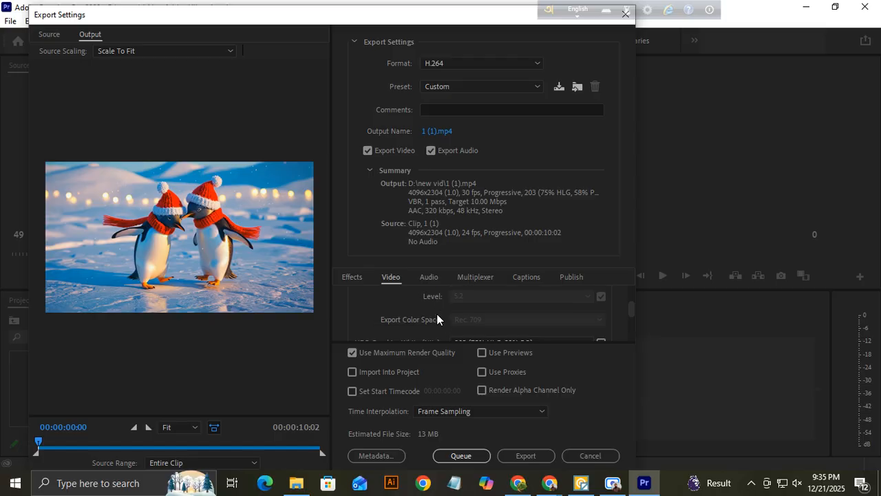
scroll(437, 314, down, 2)
scroll(436, 314, up, 4)
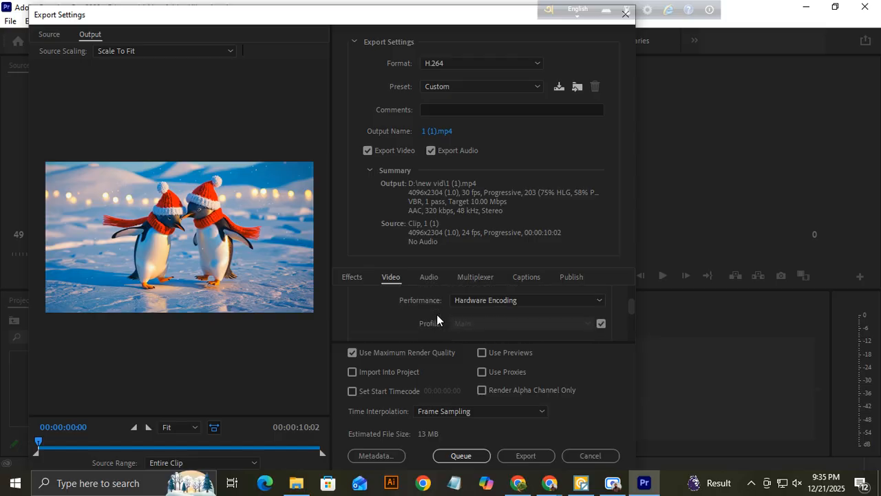
scroll(437, 314, up, 2)
scroll(437, 314, down, 1)
scroll(435, 316, up, 1)
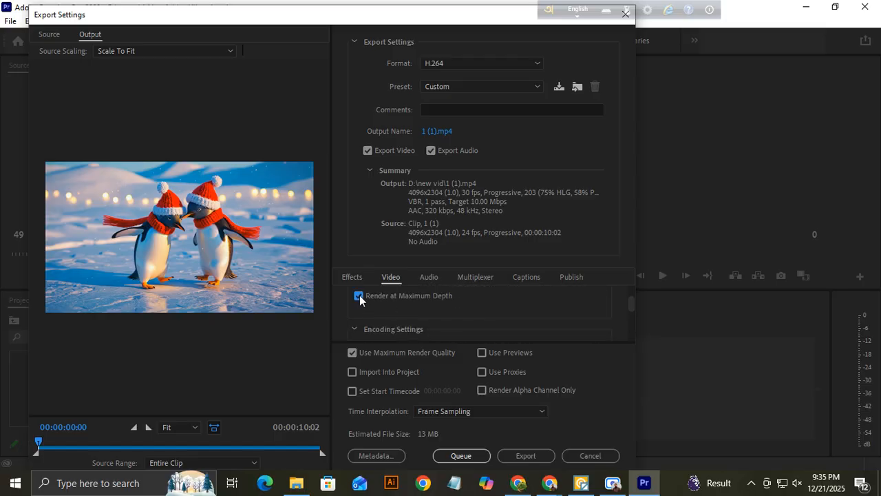
scroll(450, 310, down, 1)
scroll(452, 310, down, 2)
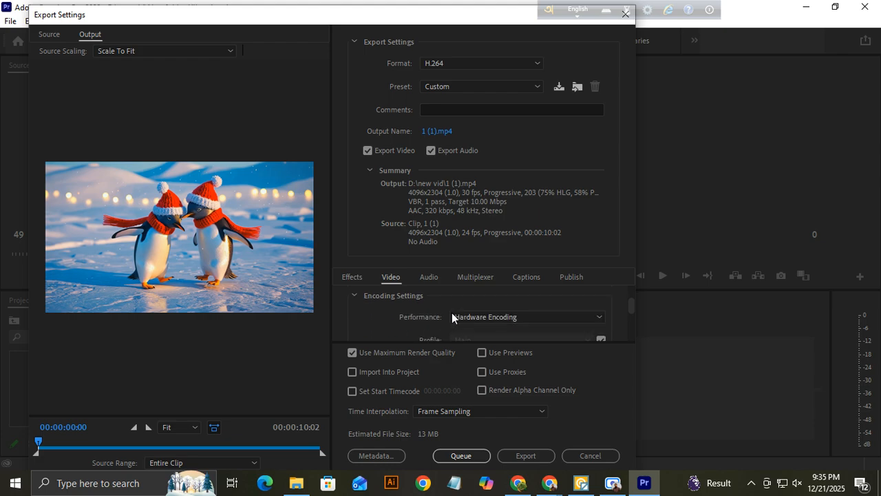
scroll(471, 308, up, 1)
scroll(469, 309, down, 1)
scroll(469, 309, down, 1)
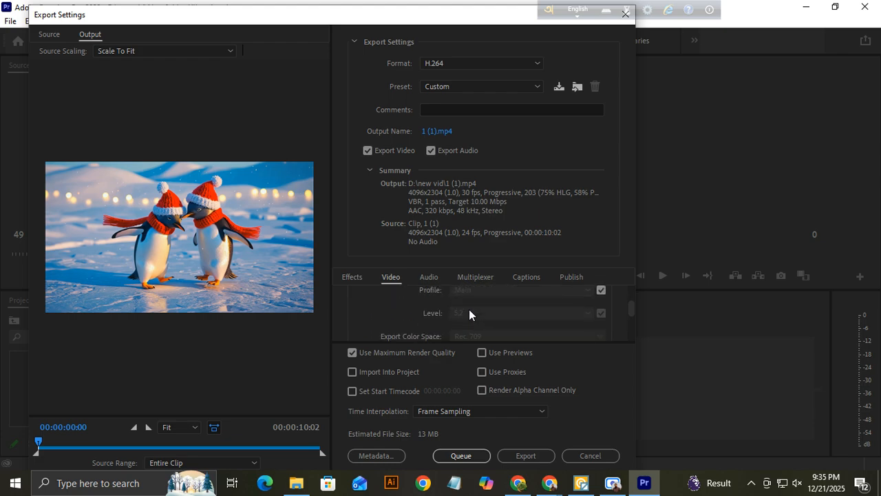
Turn on source matching for HDR Graphics White (Nits) in the encoding settings
scroll(483, 309, down, 2)
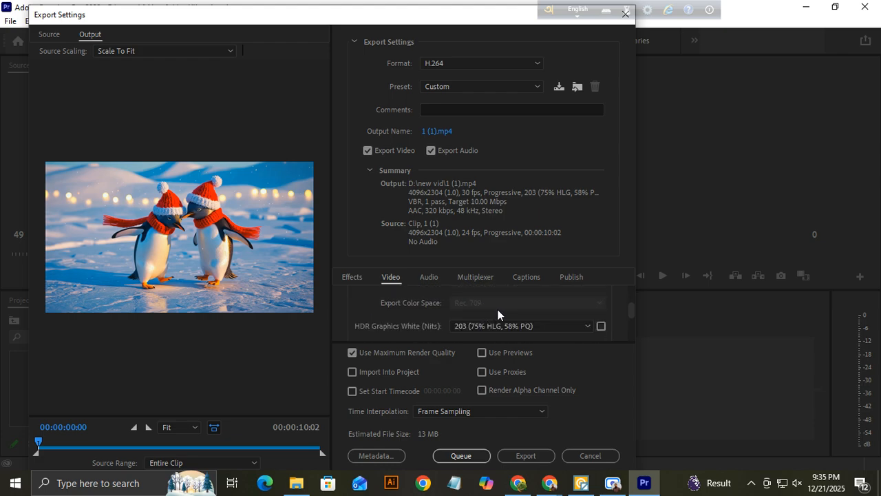
scroll(490, 314, down, 1)
scroll(497, 311, down, 1)
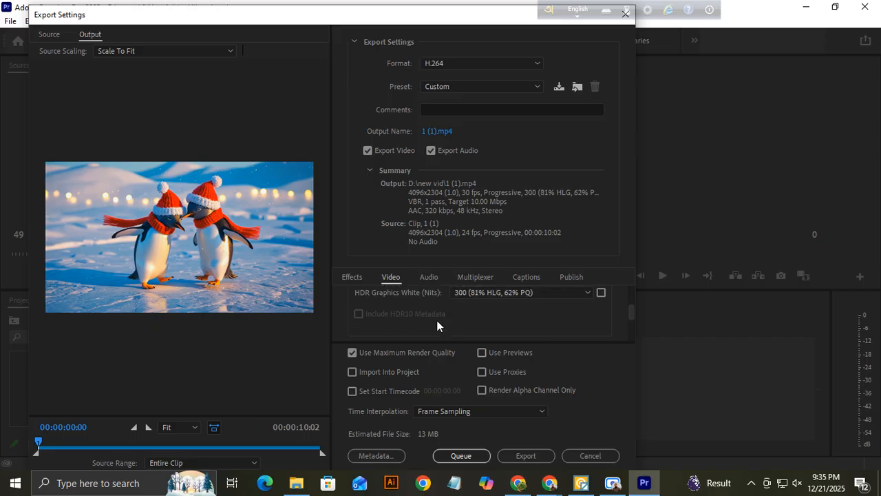
scroll(488, 329, down, 1)
click(603, 293)
scroll(485, 319, down, 1)
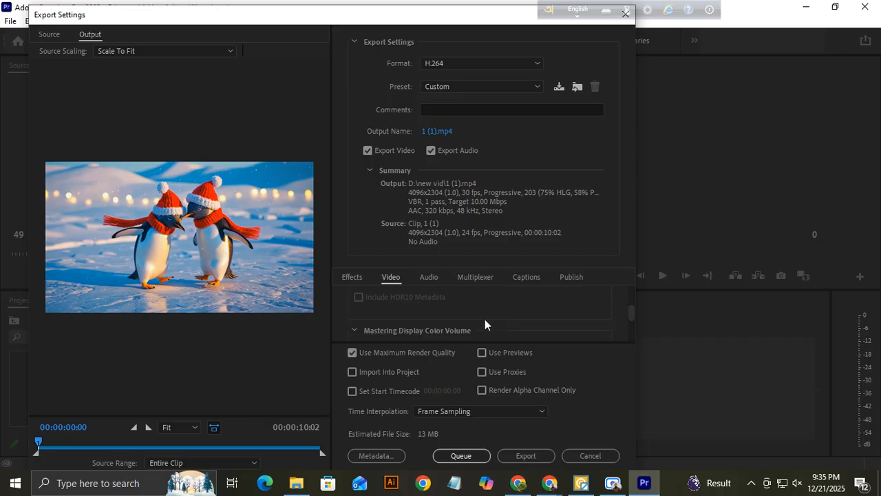
Examine the mastering display, content light level, bitrate, advanced and VR video settings of the export
scroll(419, 319, down, 3)
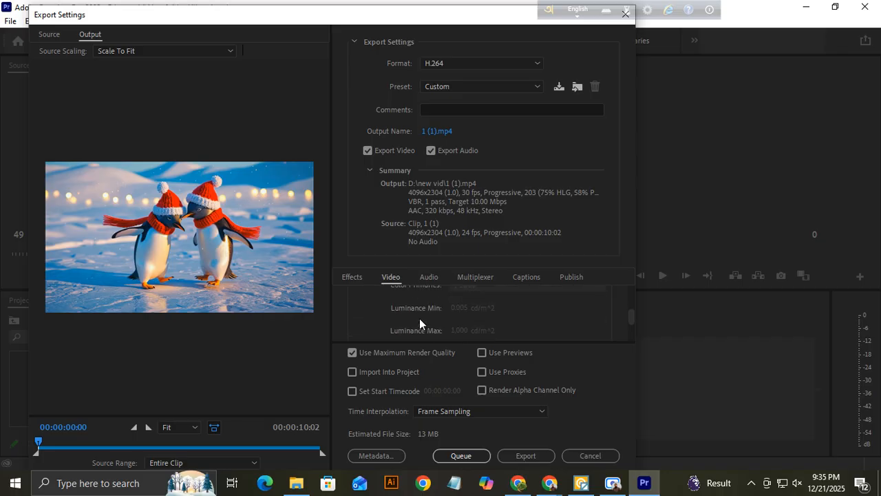
scroll(453, 320, down, 4)
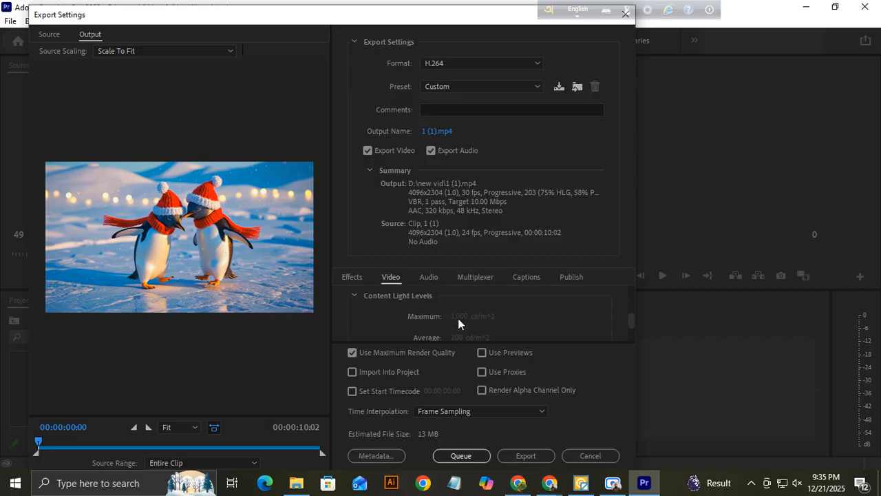
scroll(457, 320, down, 3)
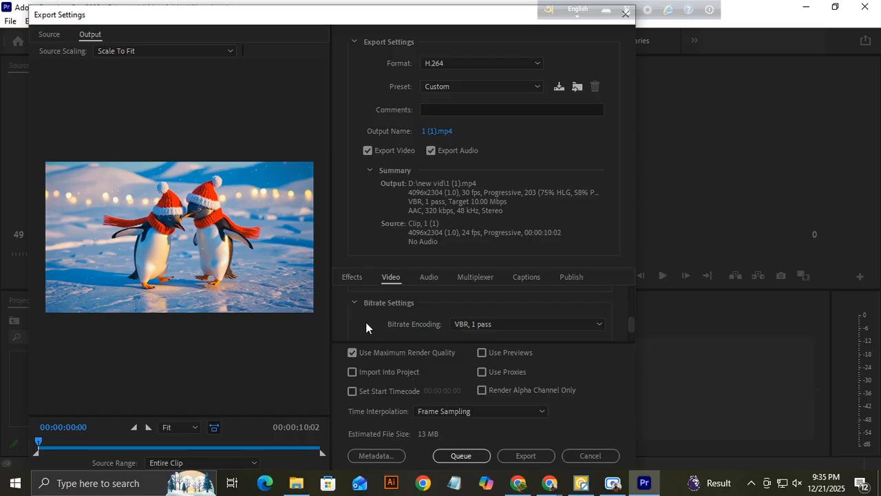
scroll(366, 326, down, 1)
scroll(413, 325, down, 2)
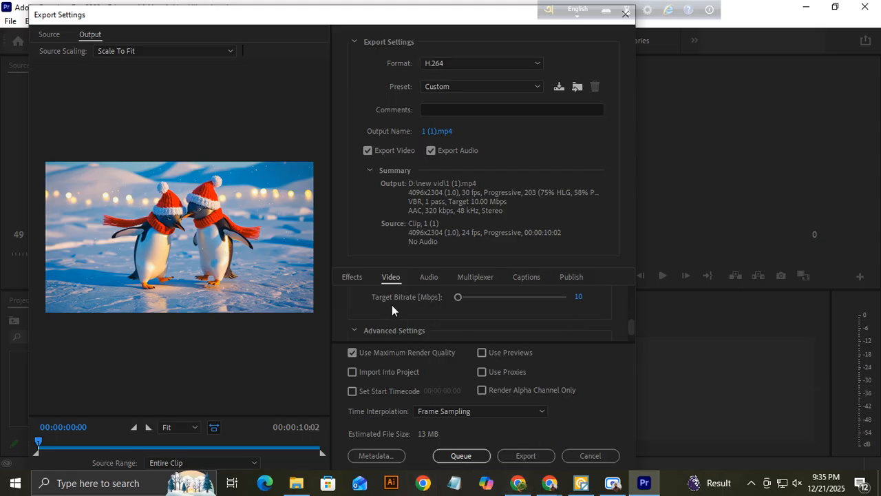
scroll(389, 304, down, 1)
scroll(422, 313, down, 1)
scroll(423, 315, down, 1)
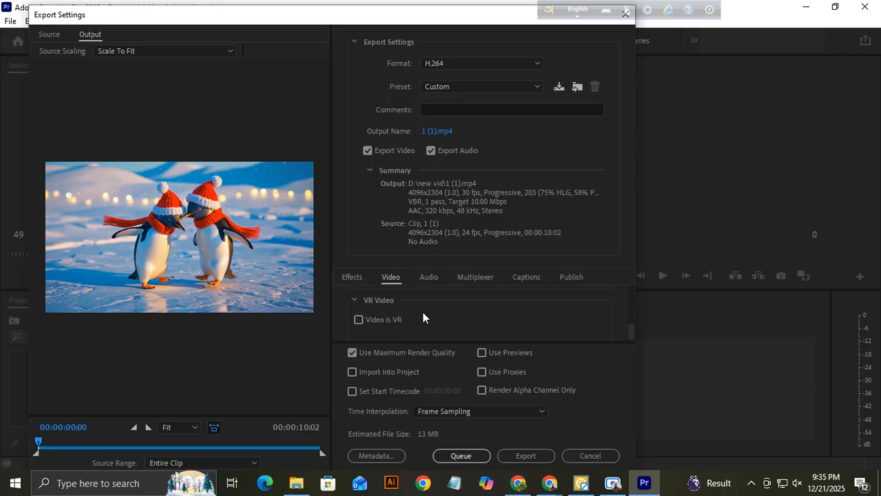
Try target bitrates of 42 Mbps and 35 Mbps to compare the estimated file size
scroll(423, 315, up, 3)
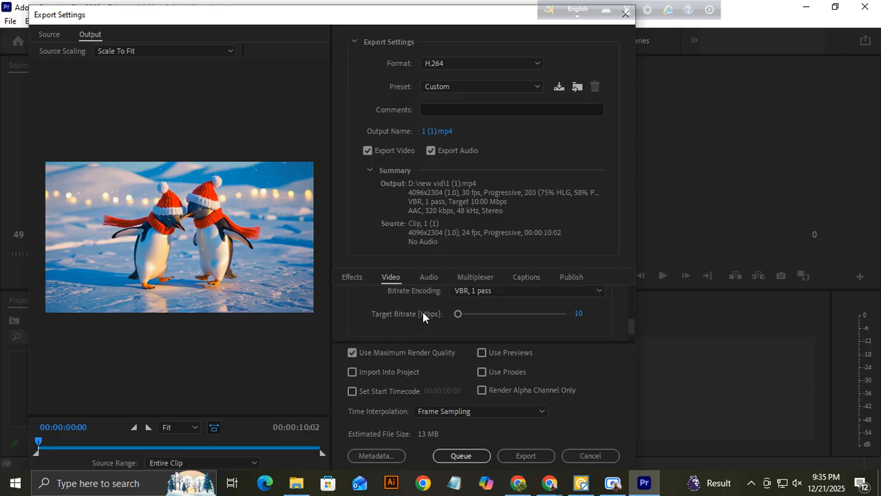
click(580, 313)
text(42)
key(Return)
scroll(359, 313, down, 1)
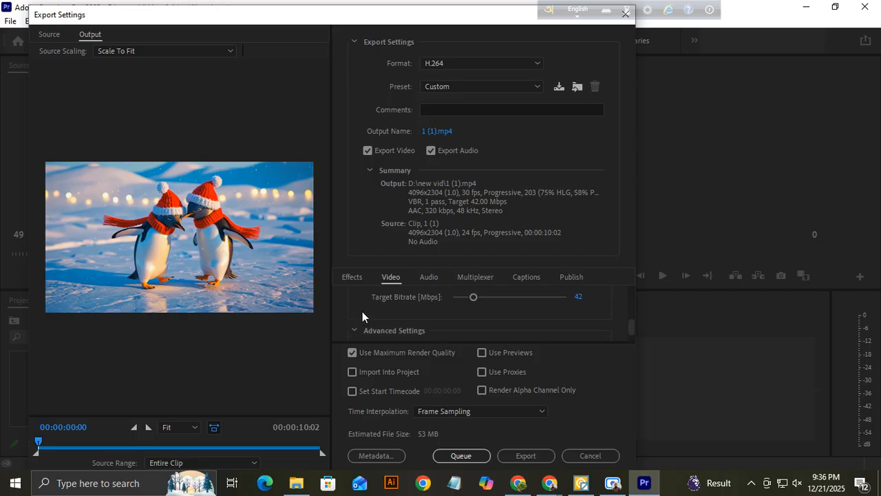
scroll(367, 314, up, 1)
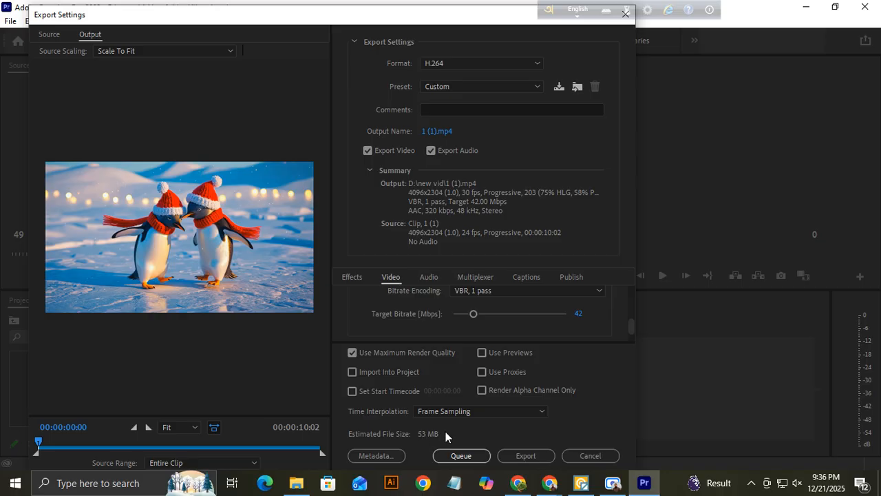
click(580, 313)
key(Return)
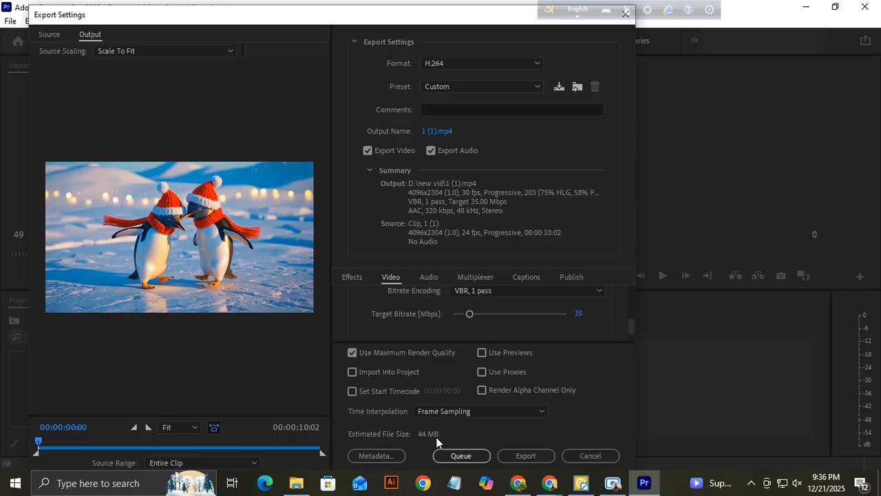
Set the target bitrate to 43 Mbps and check the advanced and VR video settings below it
click(579, 313)
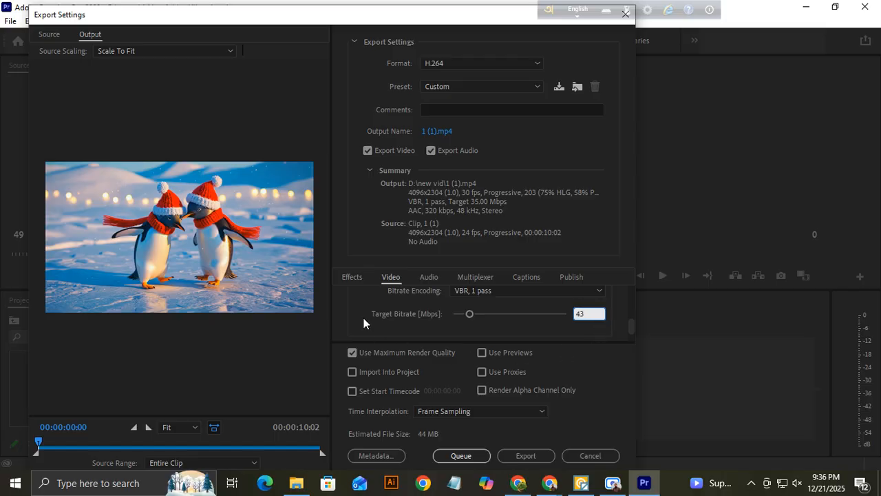
key(Return)
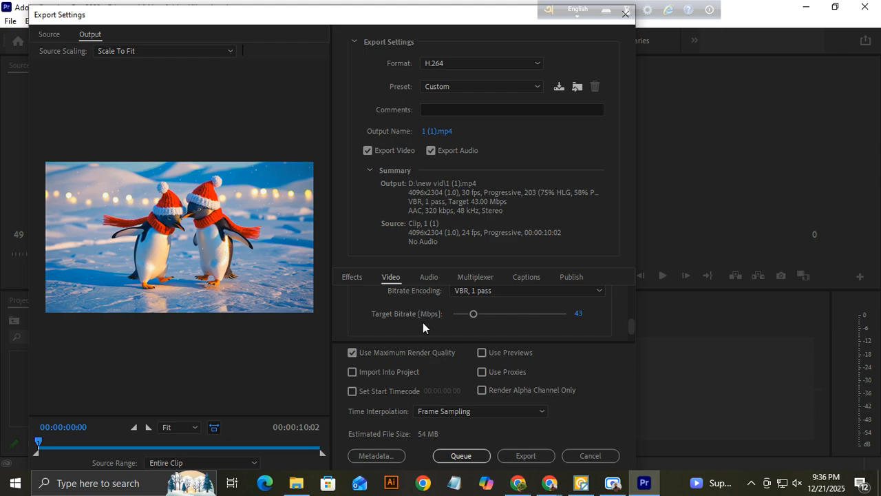
scroll(423, 322, down, 3)
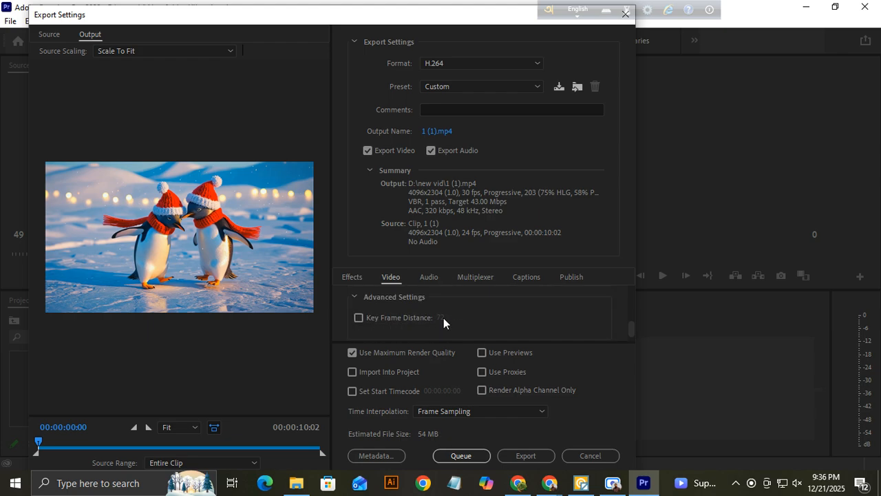
scroll(444, 319, down, 2)
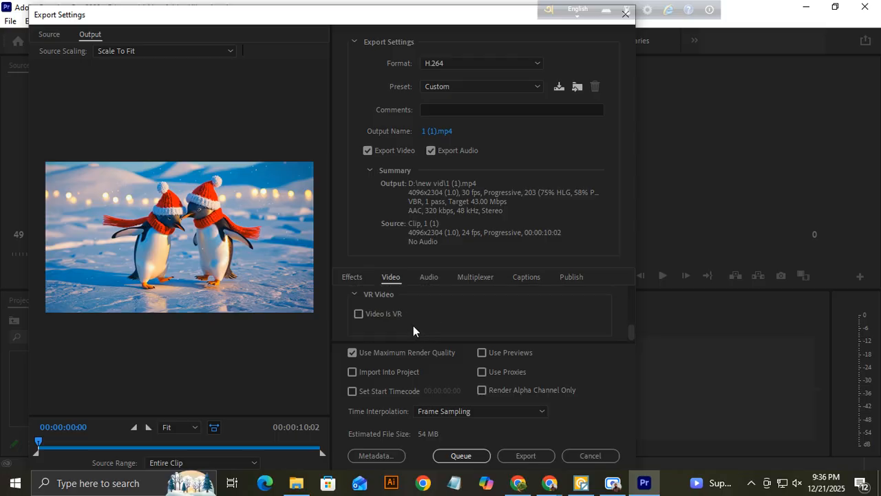
scroll(454, 312, up, 4)
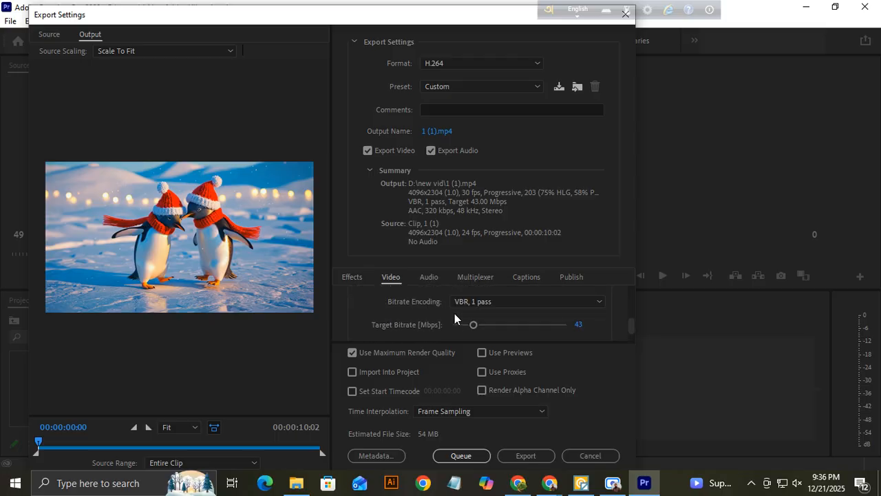
scroll(441, 315, up, 2)
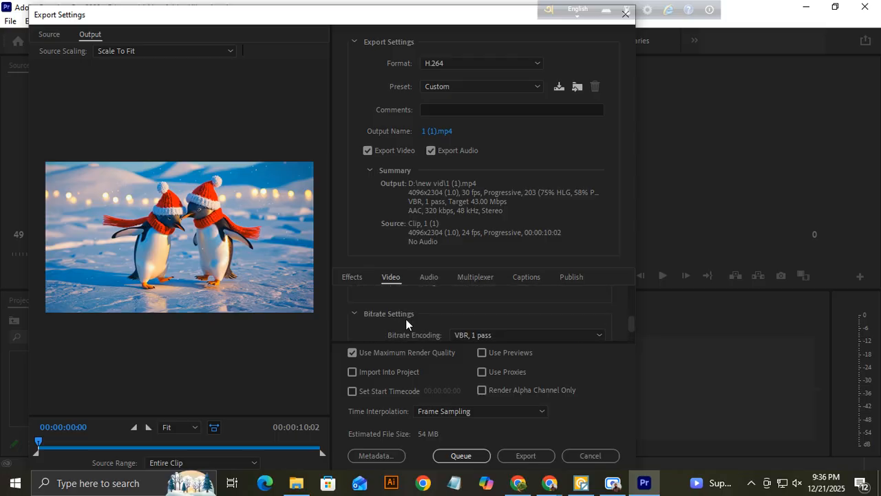
Review the content light, mastering display, color space and basic video settings, briefly toggling source matching for the pixel aspect
scroll(405, 319, down, 5)
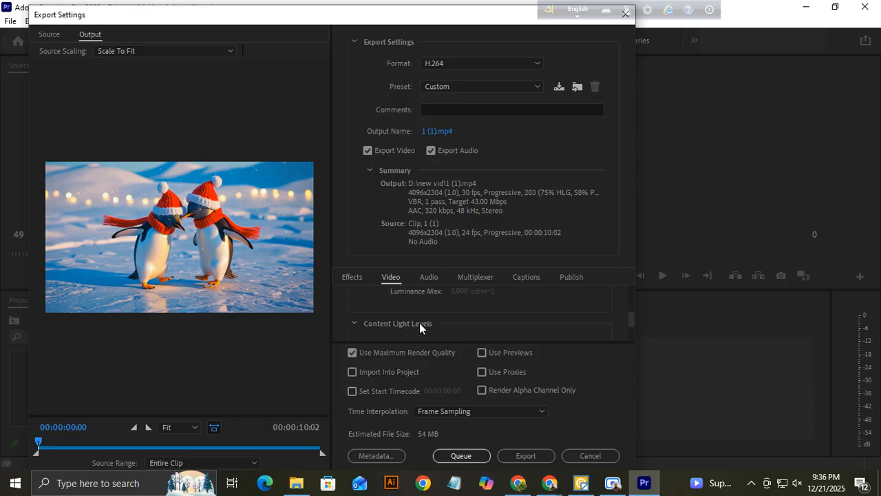
scroll(420, 323, up, 3)
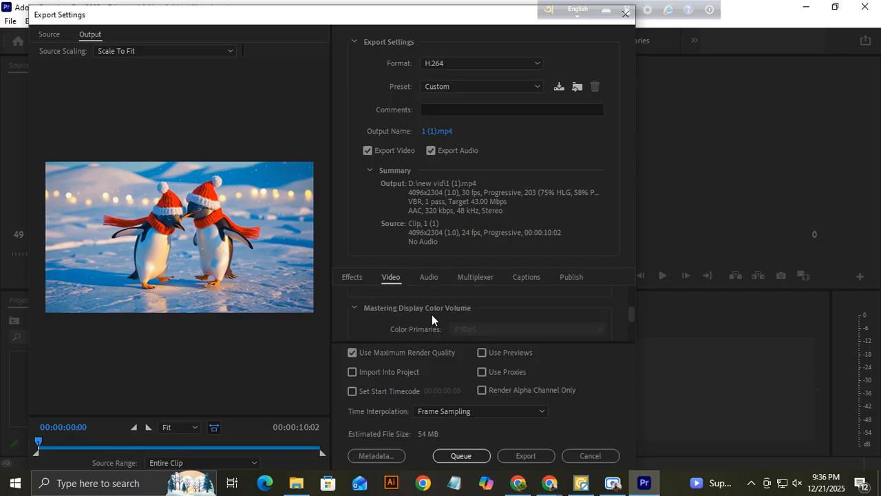
scroll(432, 314, up, 1)
scroll(426, 316, up, 5)
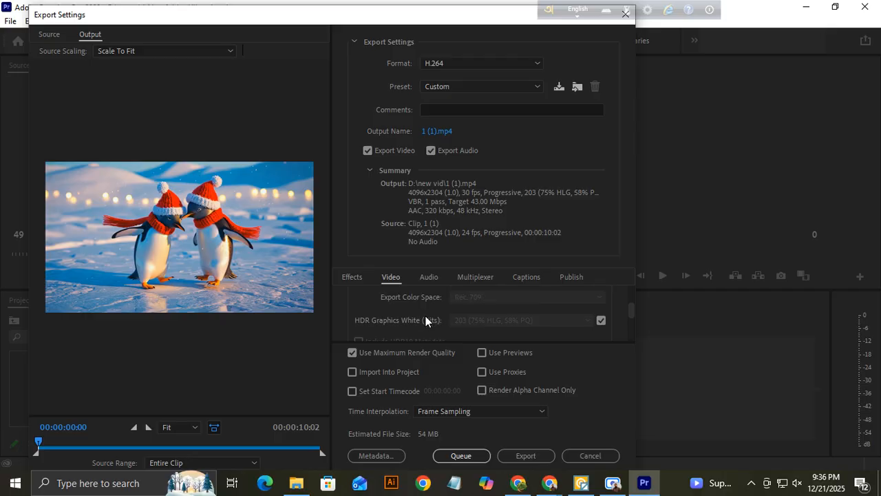
scroll(426, 316, up, 3)
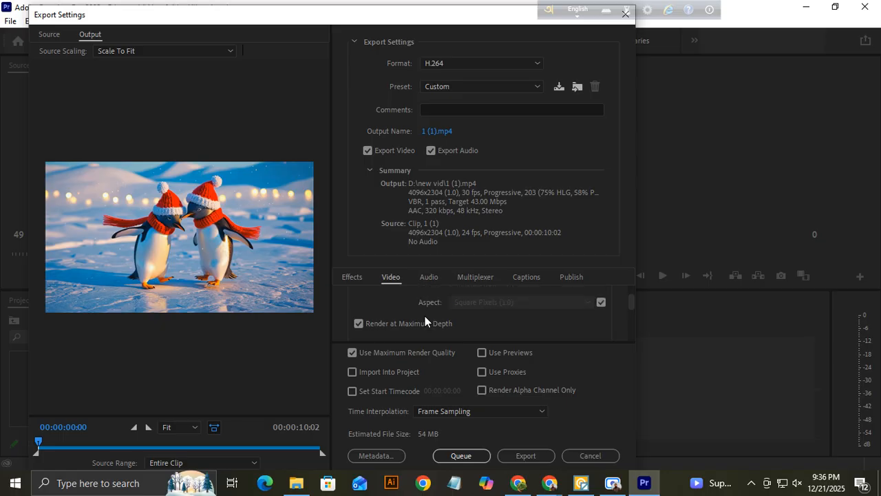
scroll(425, 316, up, 1)
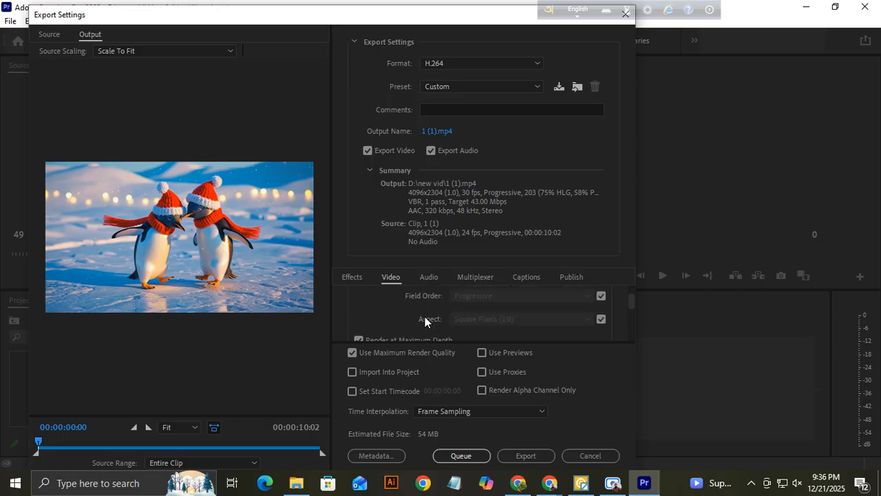
click(603, 320)
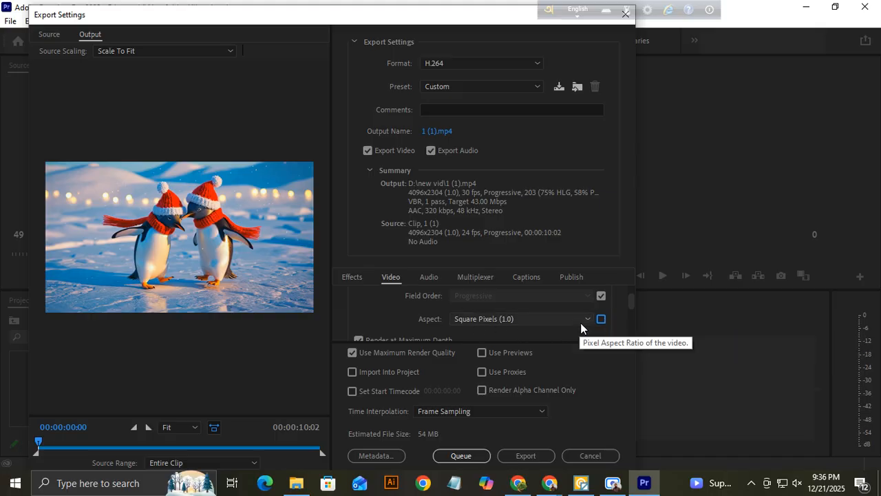
click(601, 320)
Recheck the frame size and frame rate settings and export clip 1 (1) with the current settings
scroll(448, 323, up, 2)
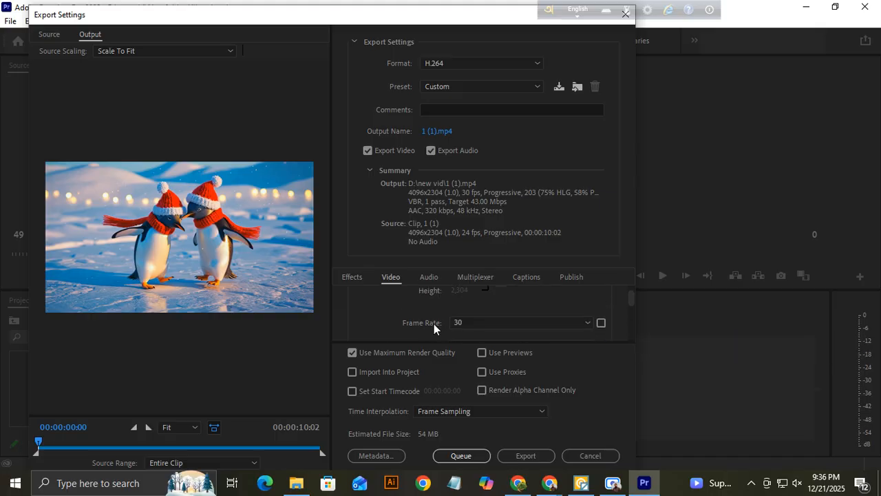
scroll(433, 324, up, 2)
scroll(406, 305, down, 2)
scroll(376, 312, down, 1)
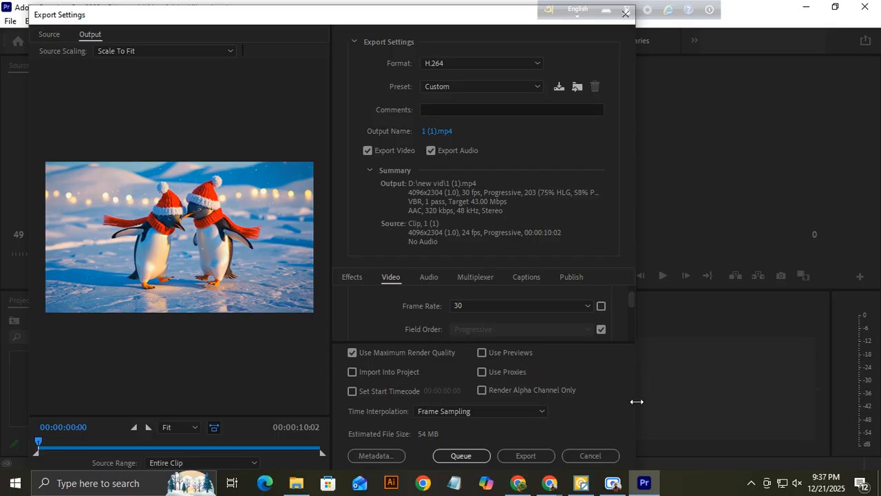
click(530, 457)
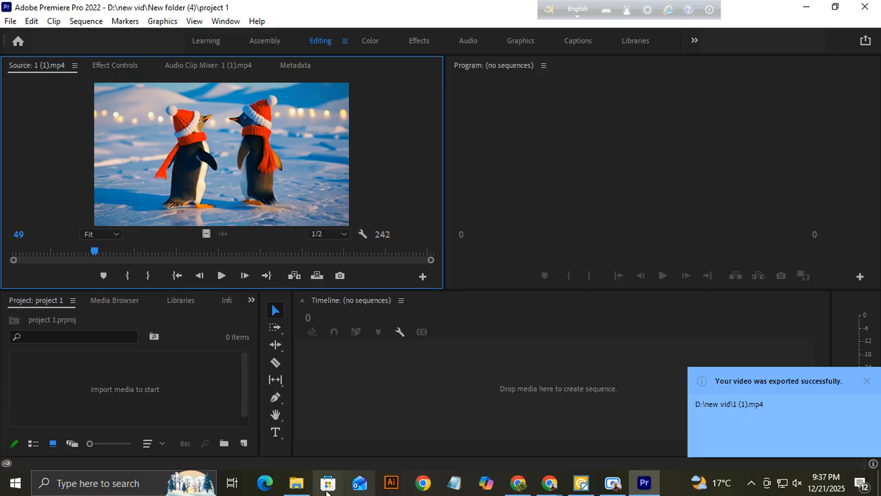
Switch to File Explorer and inspect the video details of the original 1 (1) clip in New folder (4)
click(296, 483)
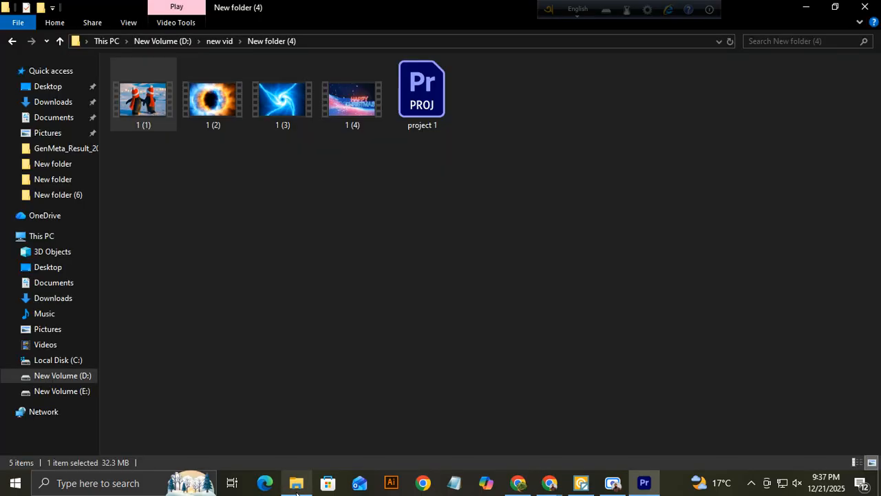
right_click(143, 116)
click(209, 384)
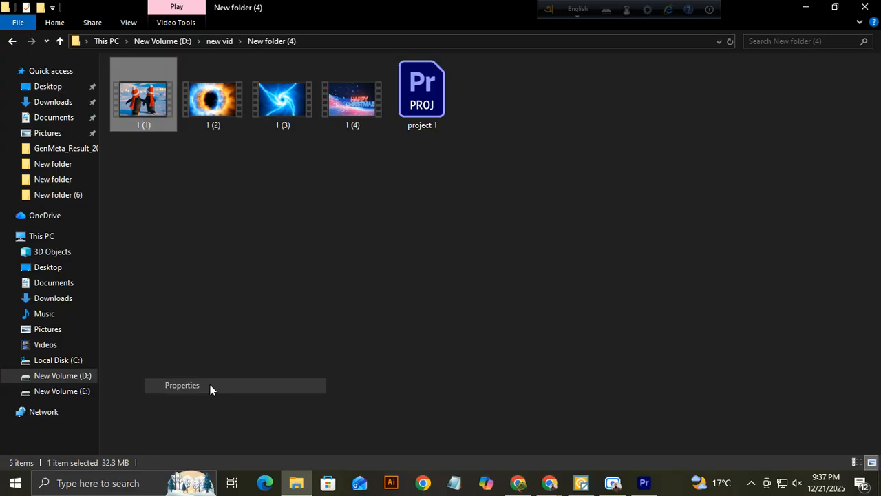
click(231, 148)
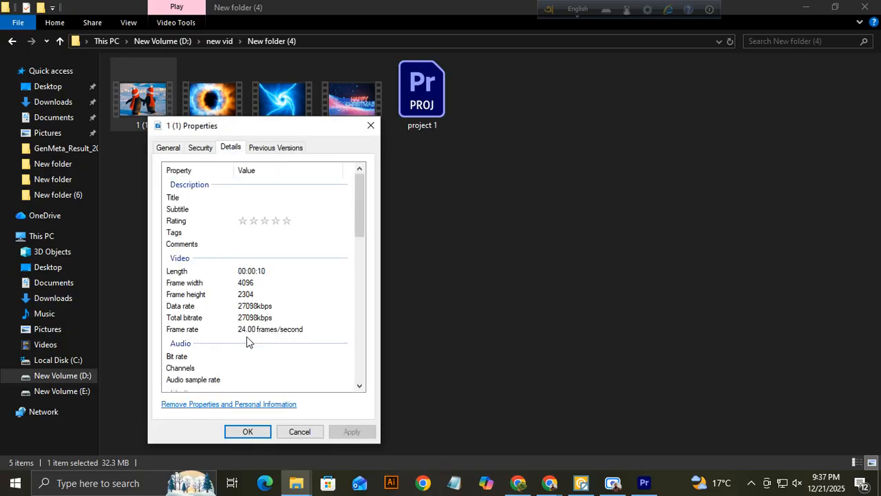
click(371, 125)
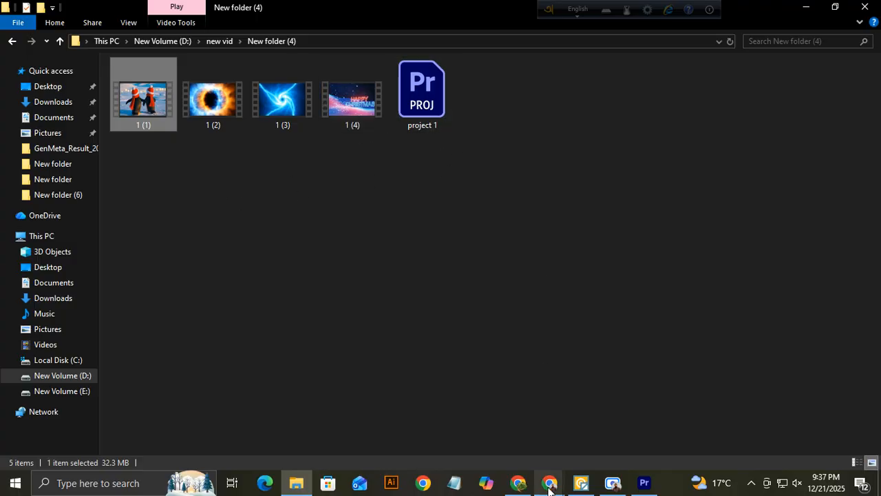
Move the exported 1 (1) video from the new vid folder into New folder (4), replacing the existing file
click(220, 41)
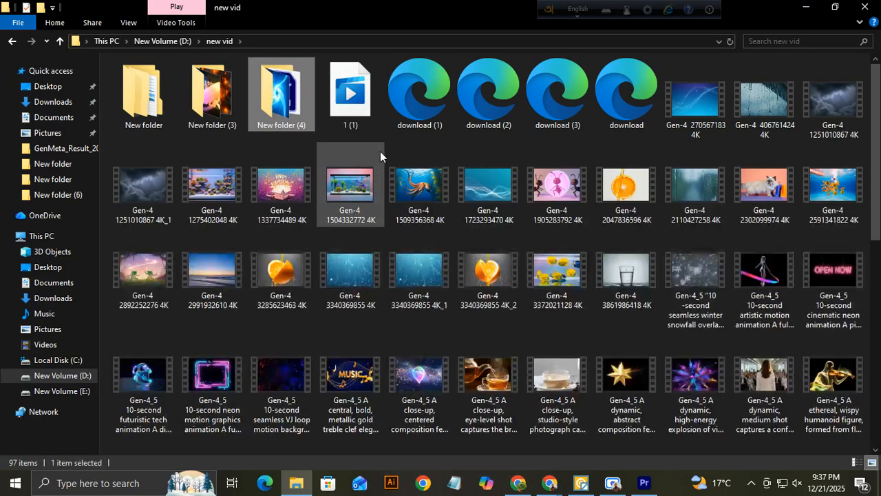
click(344, 105)
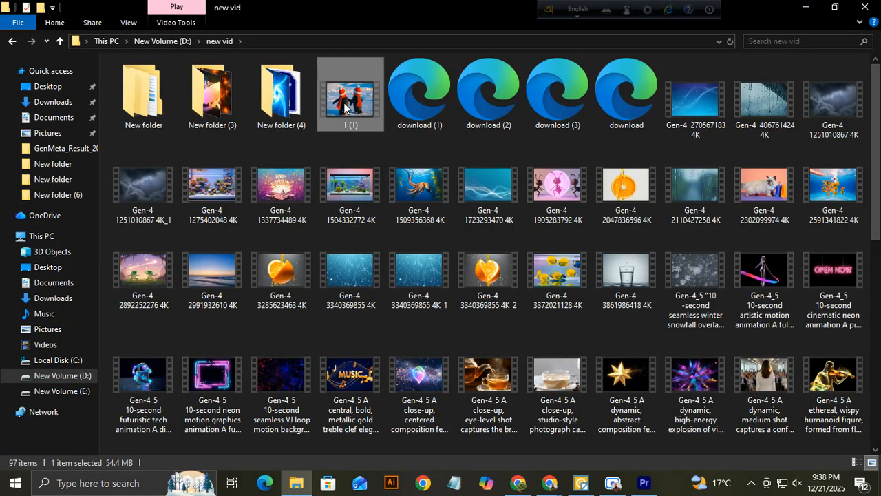
right_click(345, 104)
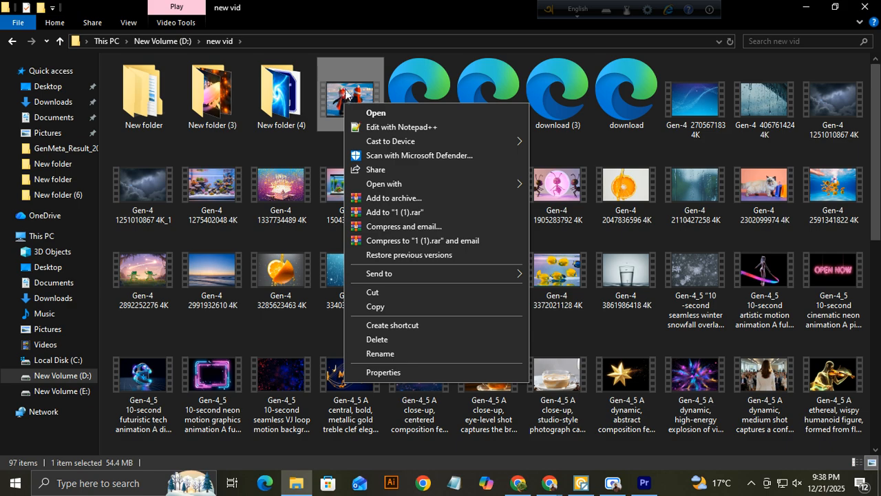
click(343, 94)
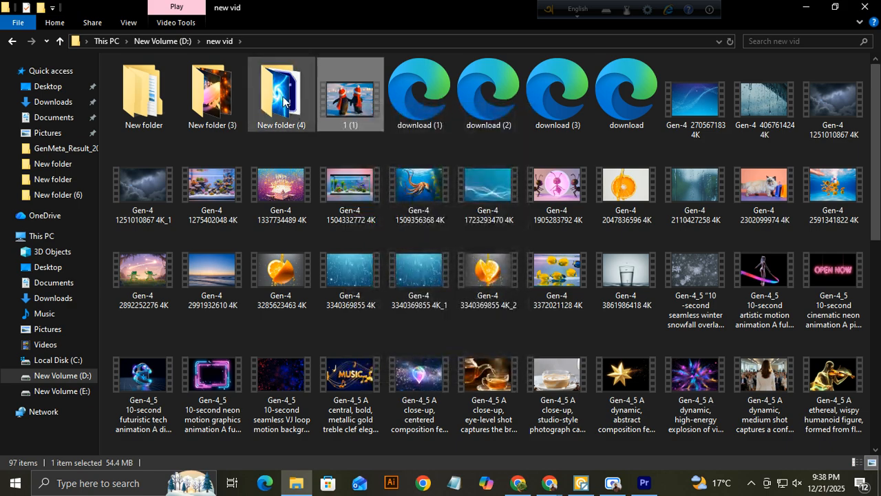
drag(344, 97, 288, 107)
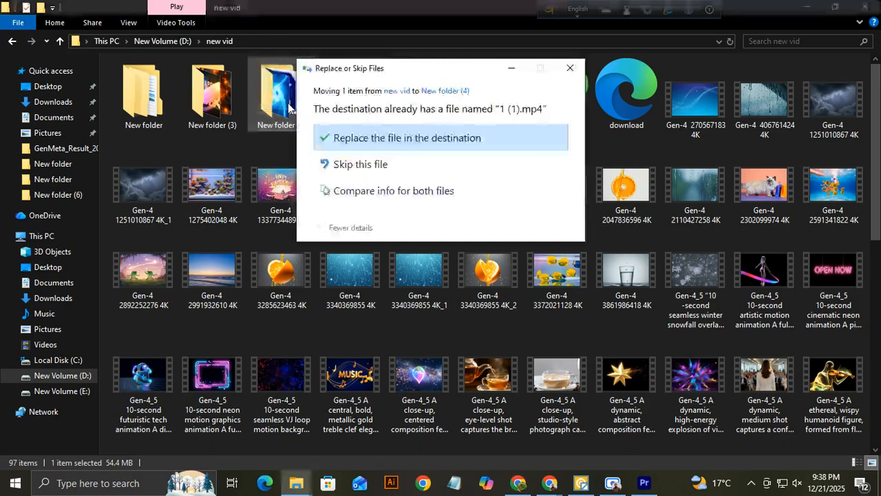
click(393, 137)
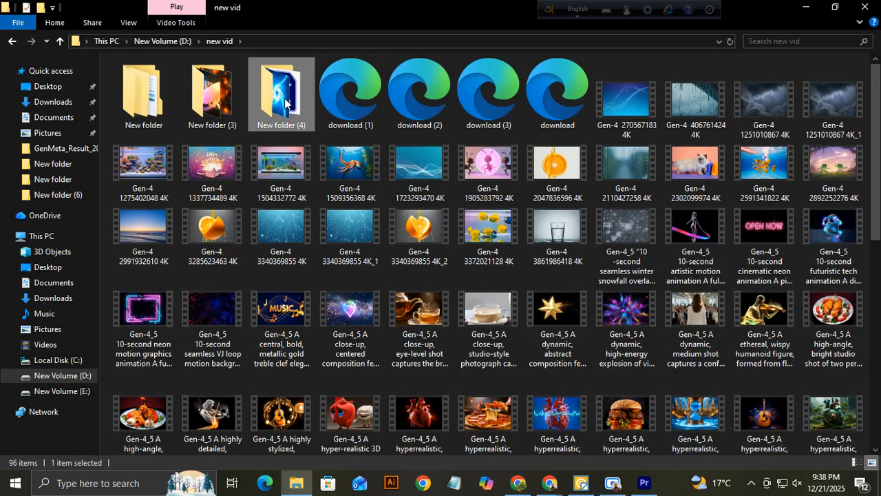
Open New folder (4) and inspect the frame rate, data rate, total bitrate and audio details of the exported 1 (1) video
double_click(281, 97)
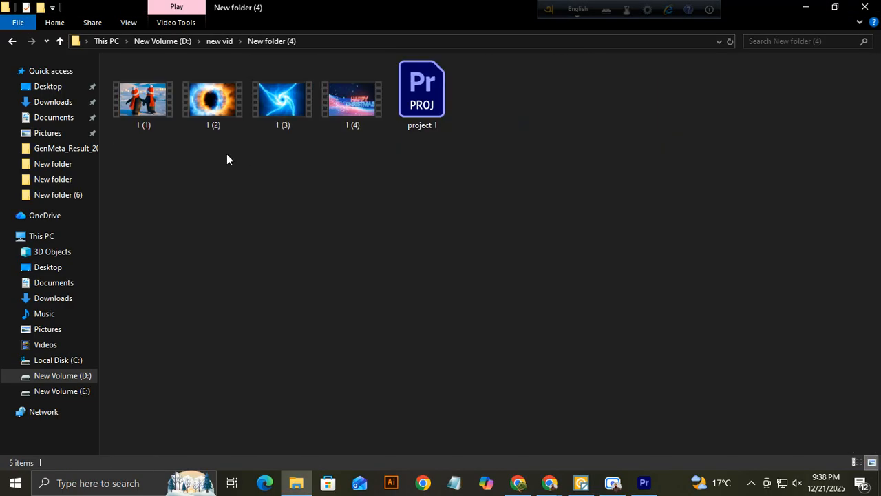
right_click(146, 115)
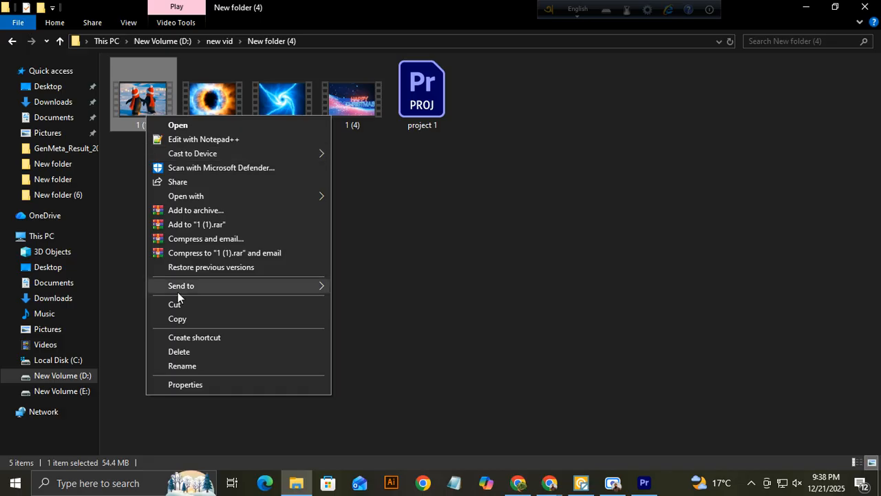
click(207, 382)
click(234, 147)
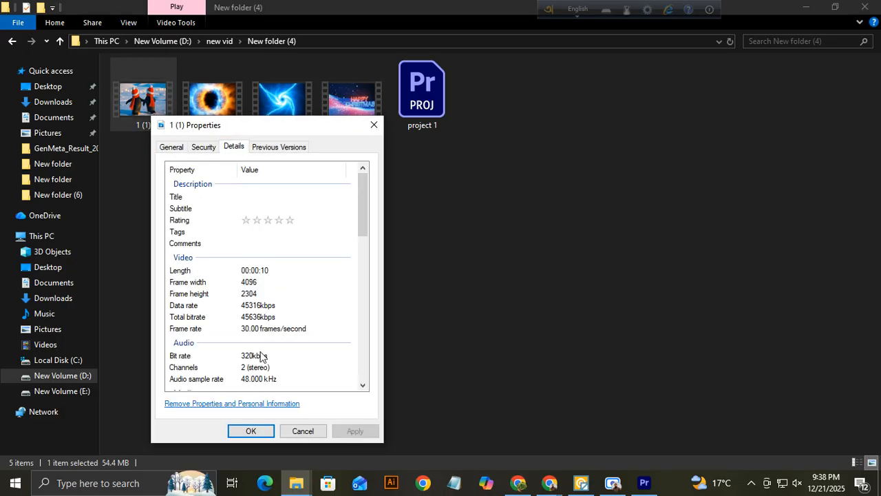
scroll(260, 356, down, 1)
click(251, 300)
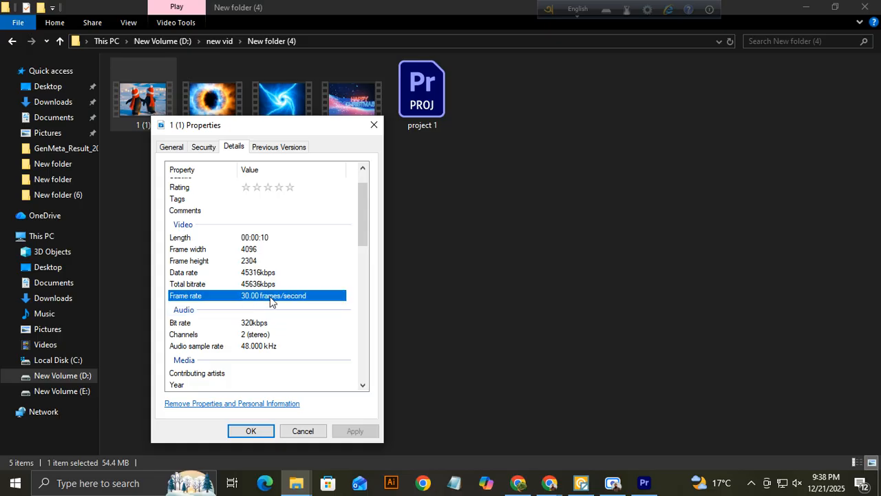
click(250, 274)
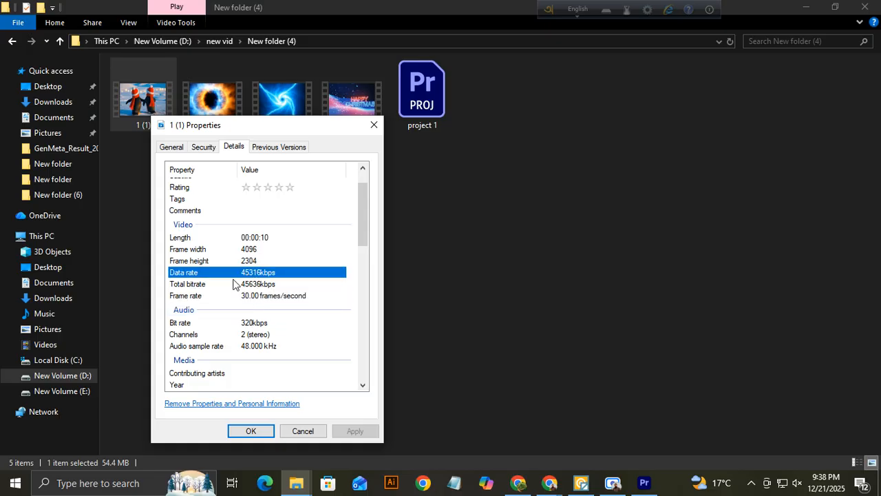
click(252, 287)
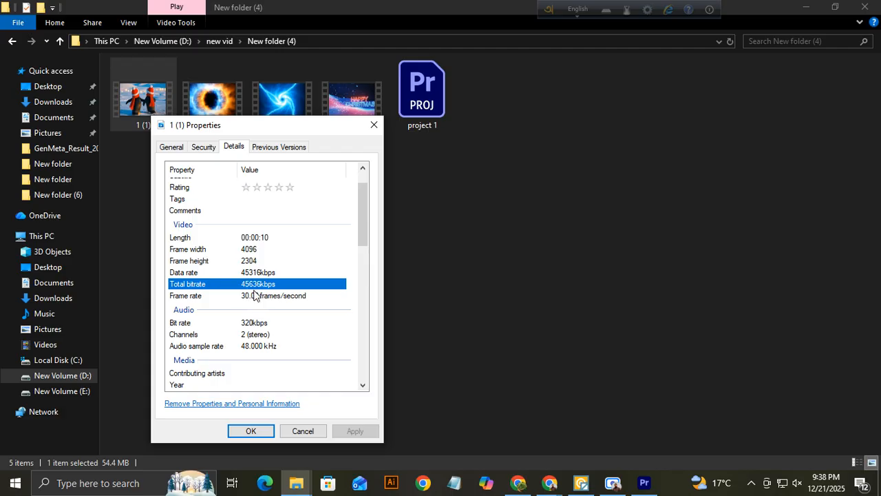
scroll(269, 296, down, 1)
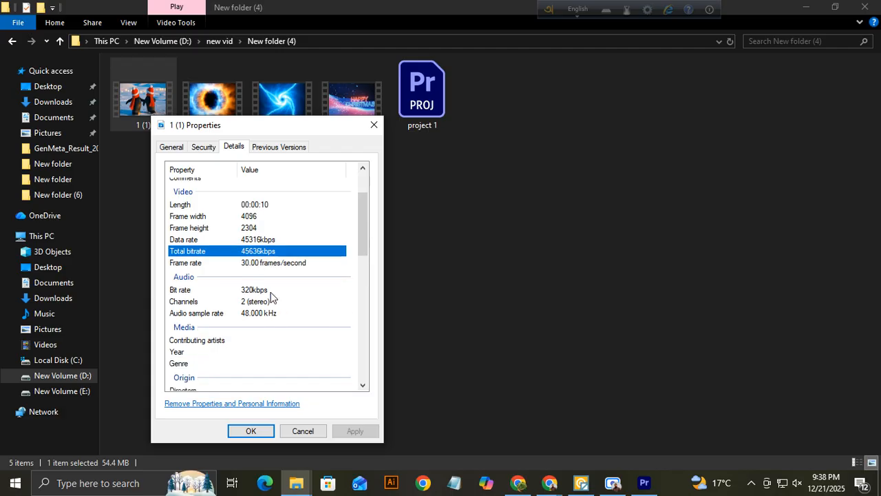
scroll(271, 296, up, 2)
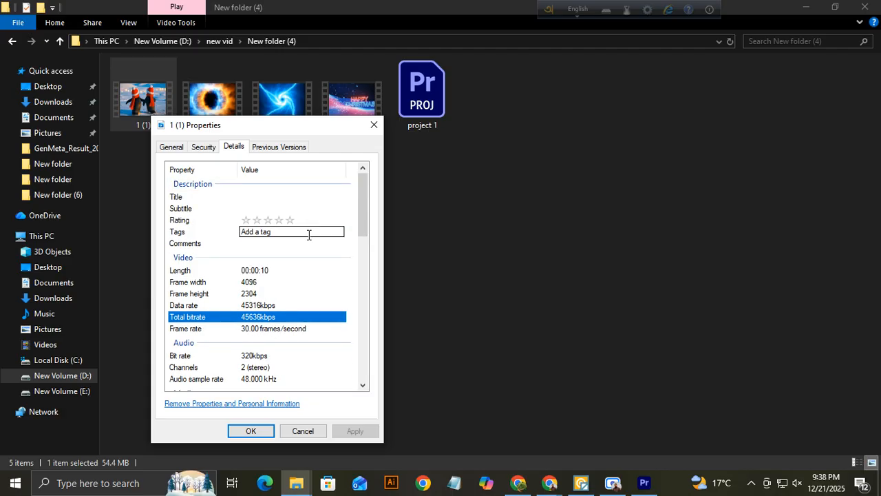
click(375, 124)
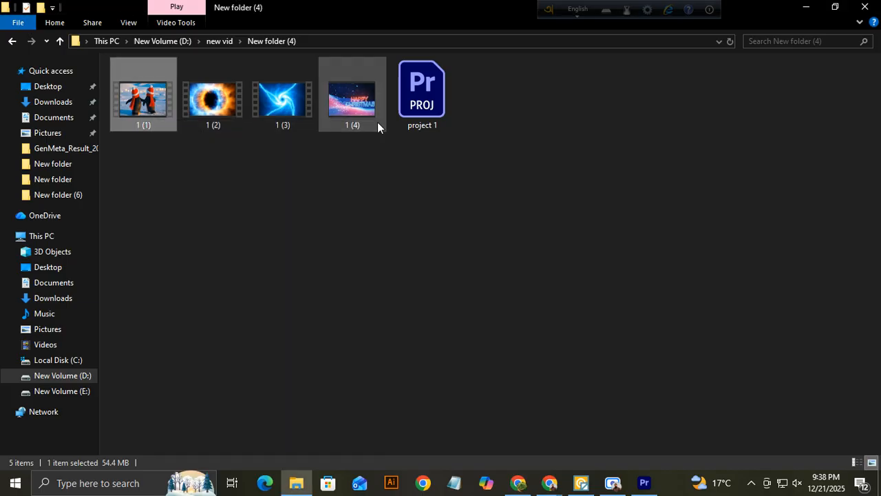
Load clip 1 (2) from New folder (4) into Premiere Pro's Source monitor and open its media export settings
right_click(209, 115)
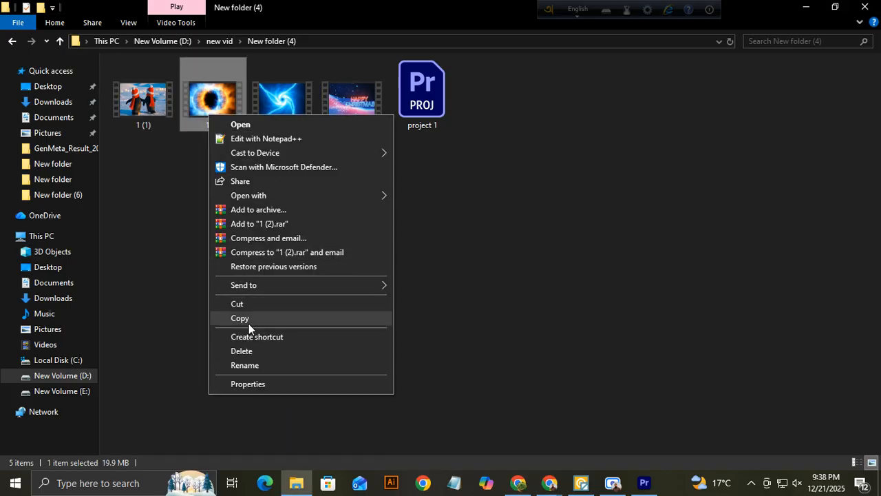
click(173, 232)
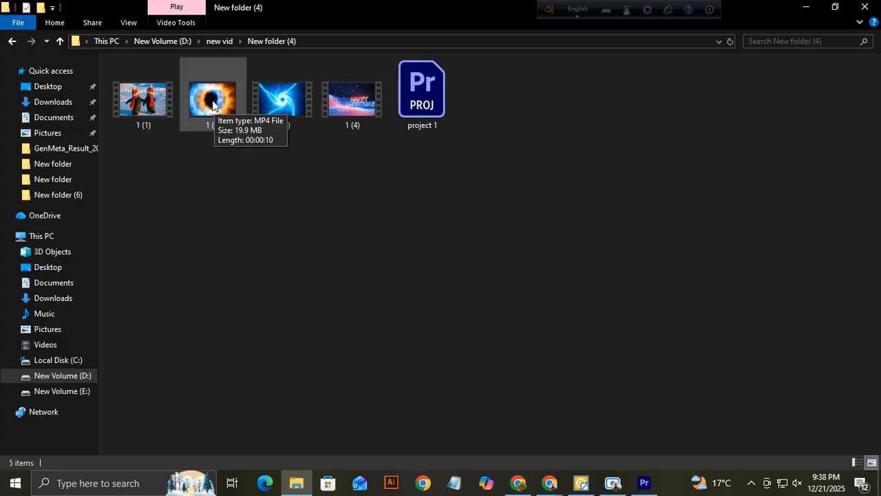
drag(213, 103, 210, 164)
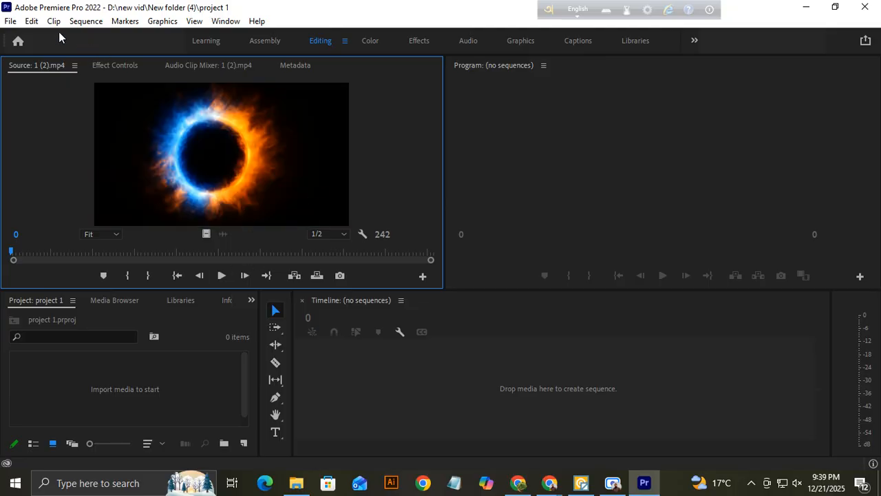
click(11, 21)
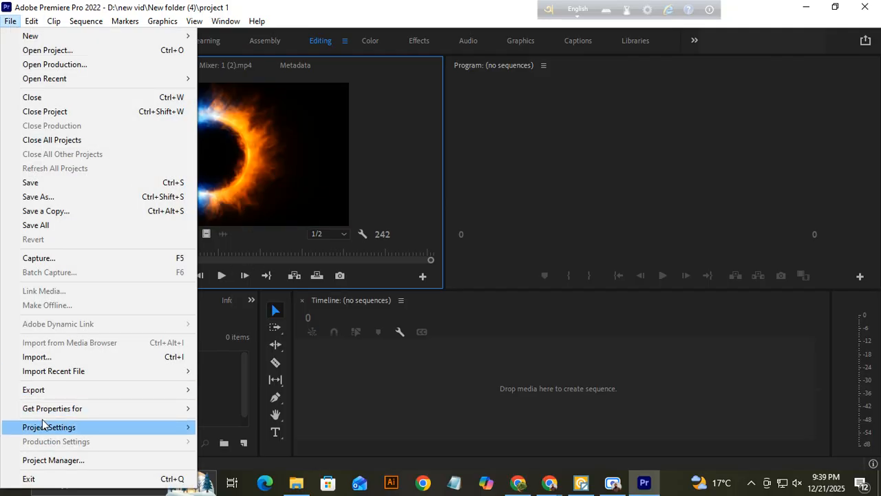
mouse_move(41, 390)
click(293, 236)
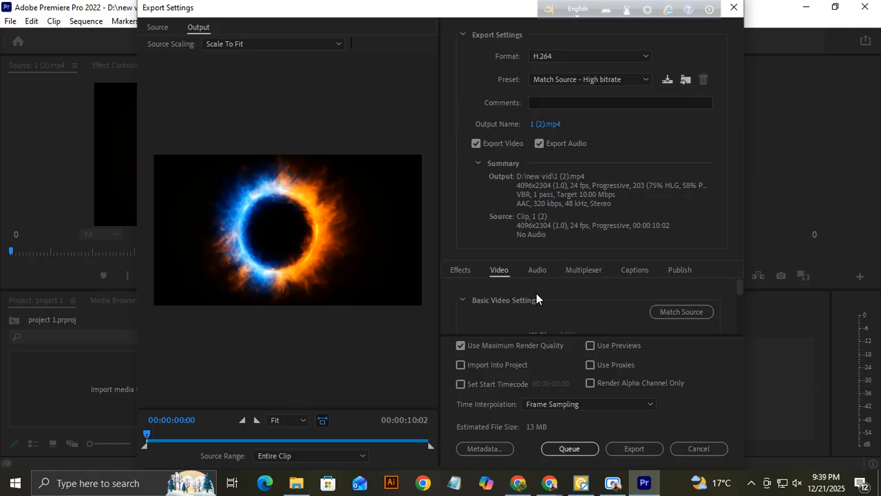
Set the export frame rate of clip 1 (2) to 30 fps and turn on Render at Maximum Depth
scroll(575, 311, down, 3)
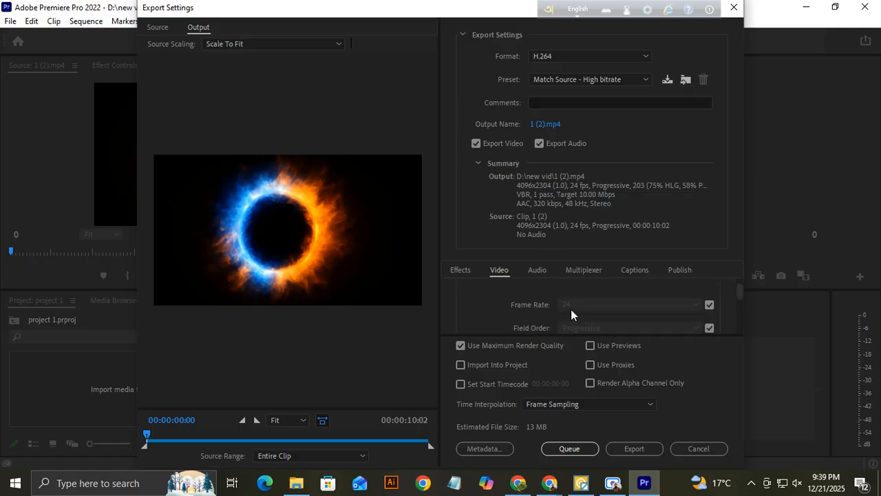
click(710, 305)
click(615, 304)
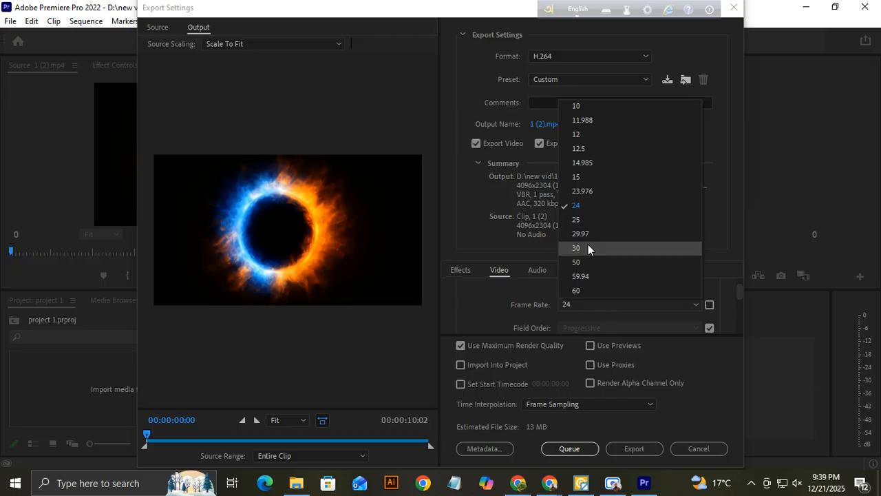
click(587, 249)
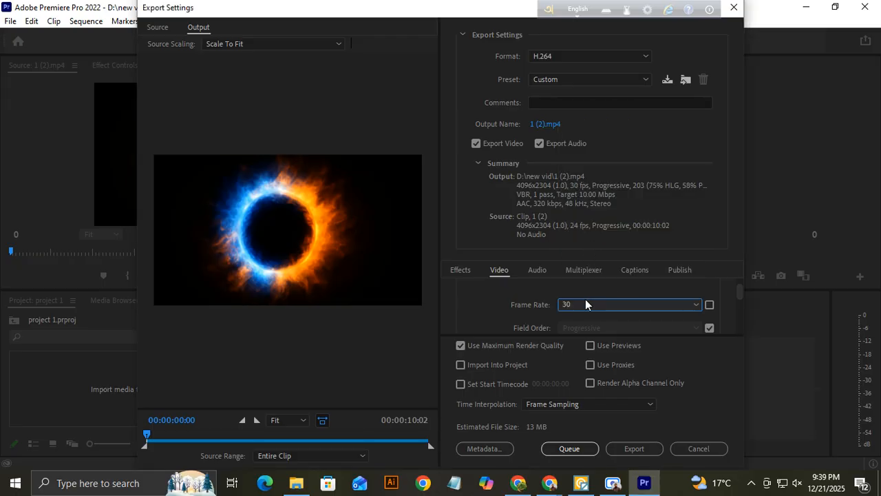
scroll(611, 303, down, 1)
scroll(611, 304, down, 4)
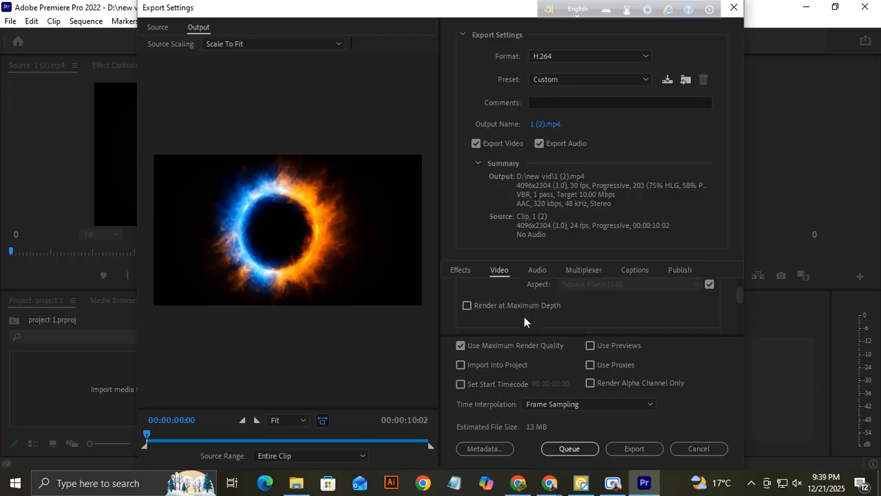
click(468, 289)
Set the target bitrate to 42 Mbps in the bitrate settings for clip 1 (2)
scroll(560, 297, down, 1)
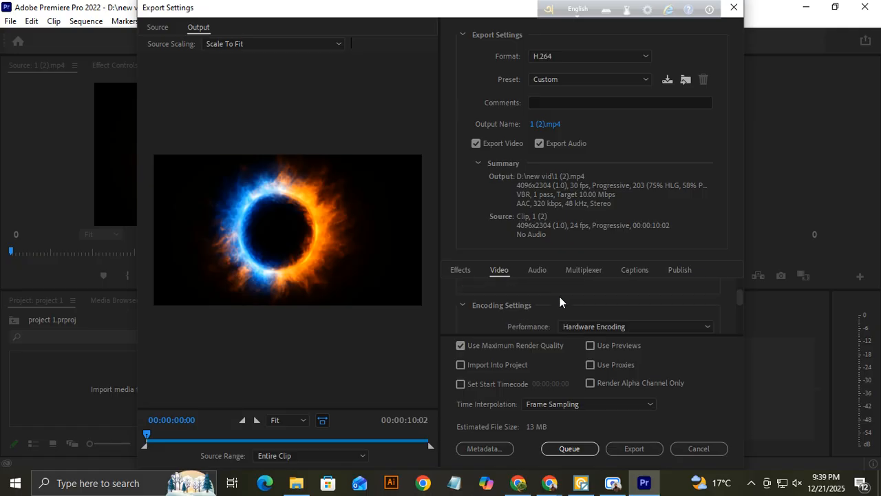
scroll(559, 297, down, 2)
scroll(523, 312, down, 4)
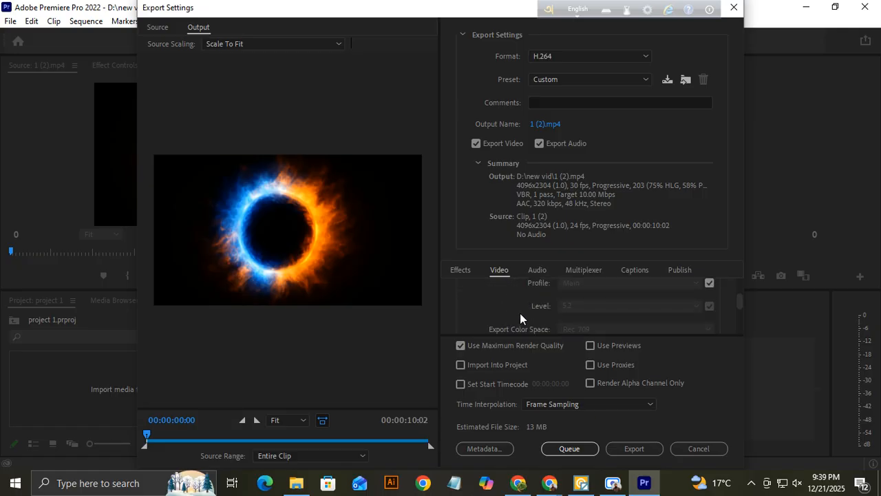
scroll(509, 310, down, 1)
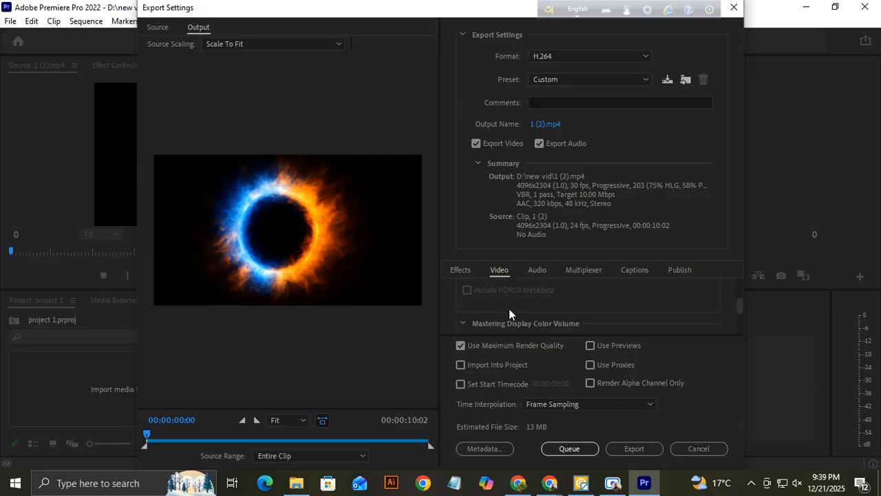
scroll(510, 310, up, 2)
scroll(510, 310, down, 2)
scroll(508, 309, down, 2)
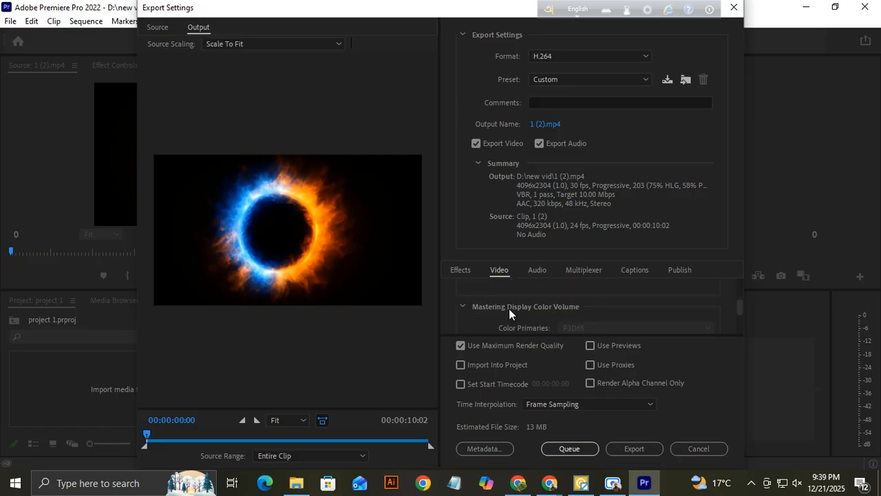
scroll(508, 310, down, 2)
scroll(508, 310, down, 4)
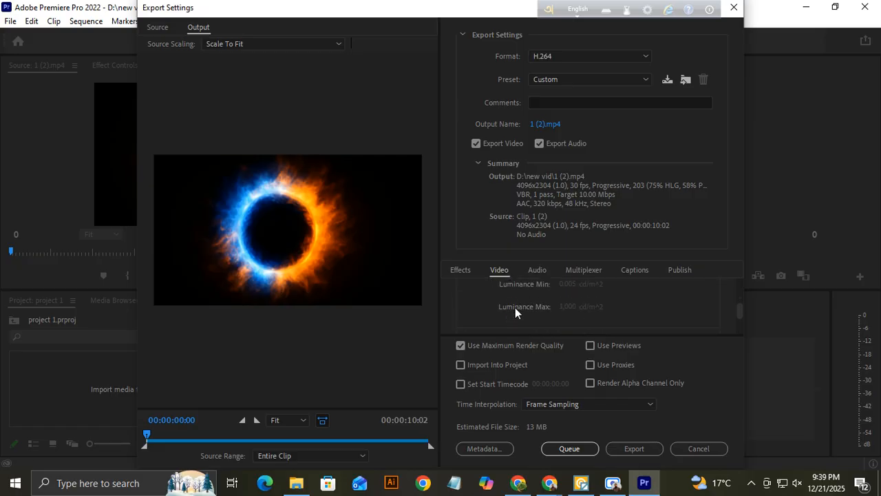
scroll(518, 305, down, 3)
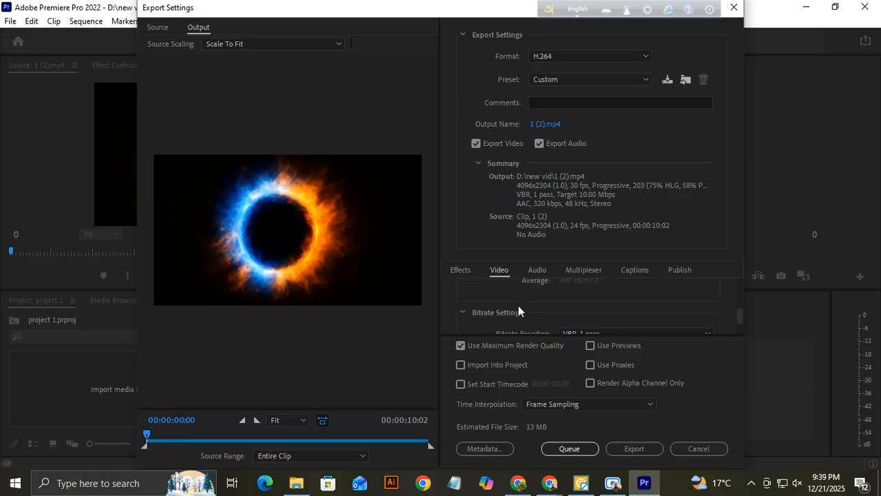
scroll(516, 309, down, 1)
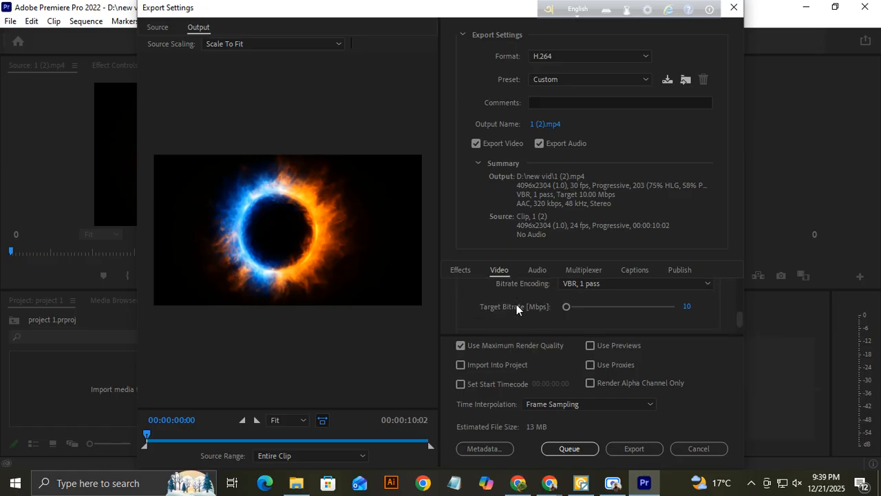
click(685, 308)
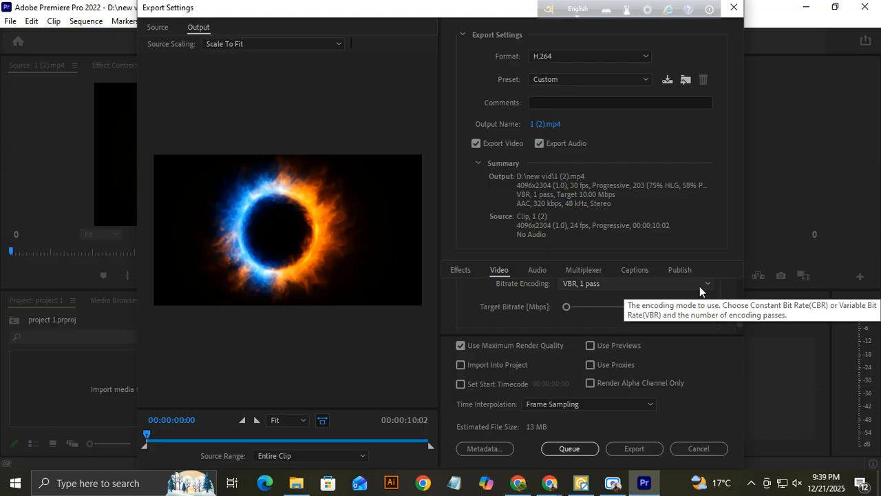
text(42)
key(Return)
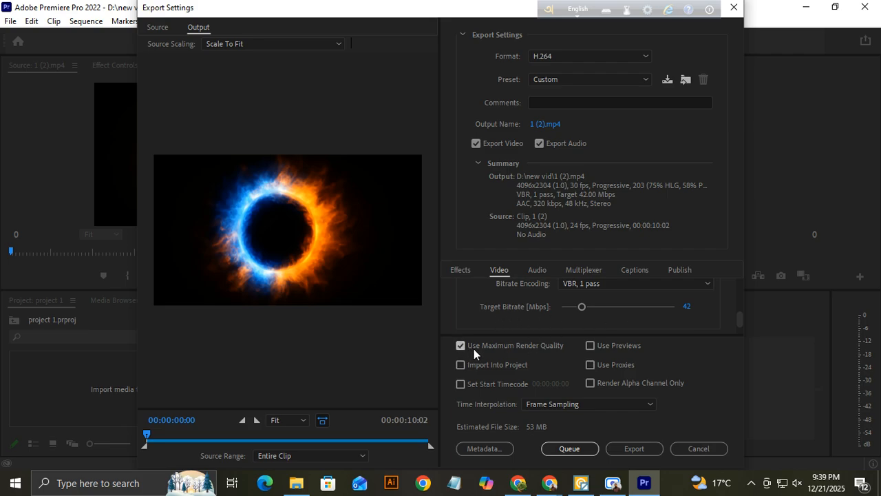
Check the remaining video options and export clip 1 (2) with the current settings
scroll(526, 306, down, 4)
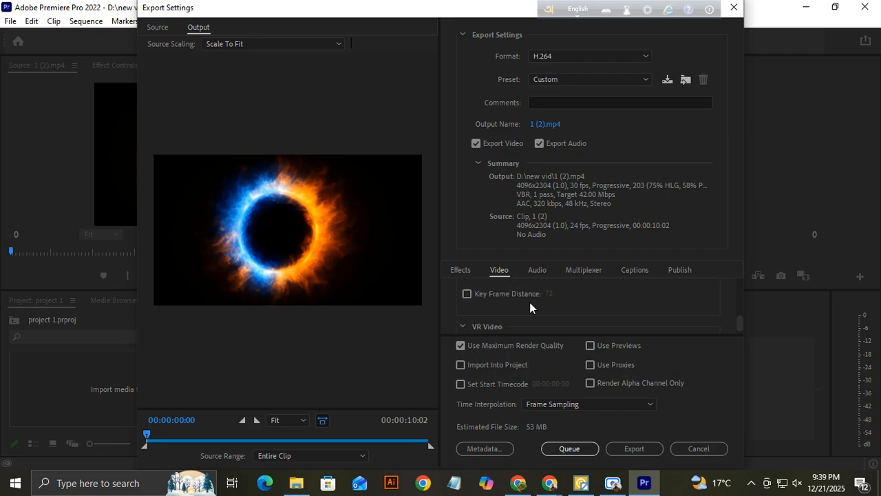
scroll(530, 302, down, 2)
click(632, 454)
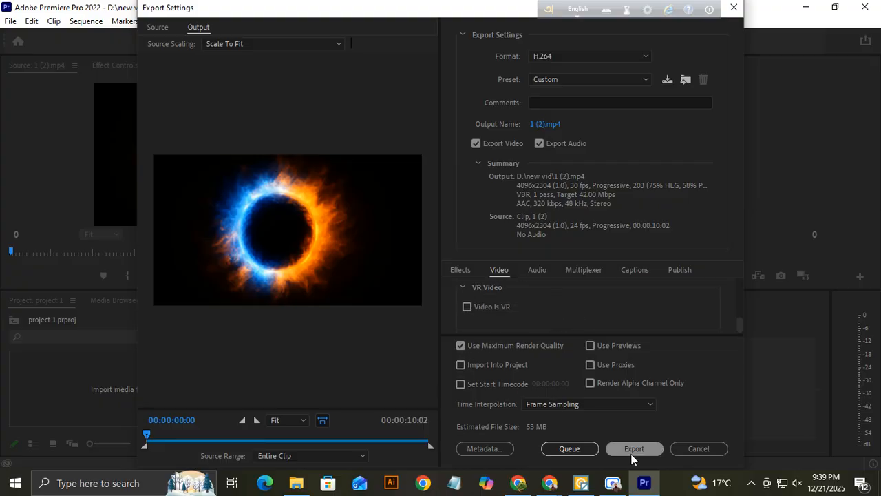
click(633, 450)
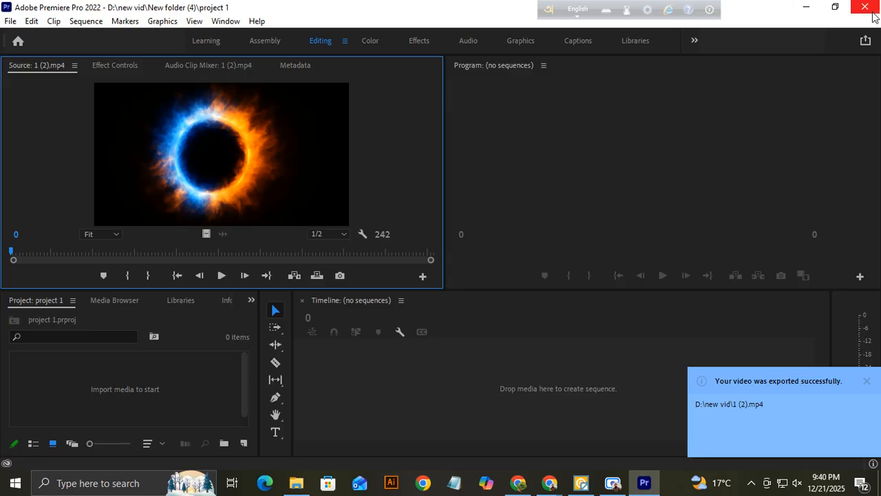
Switch to File Explorer and move the exported 1 (2) video from new vid into New folder (4), replacing the existing file
click(296, 483)
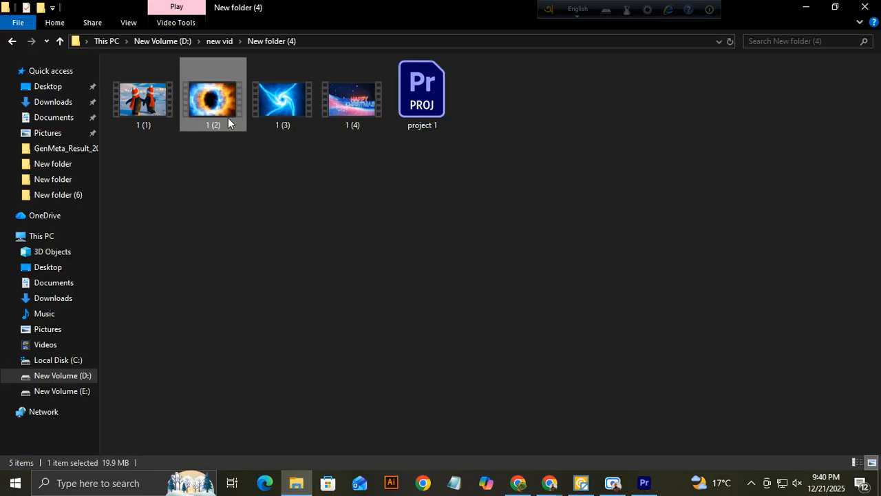
click(219, 41)
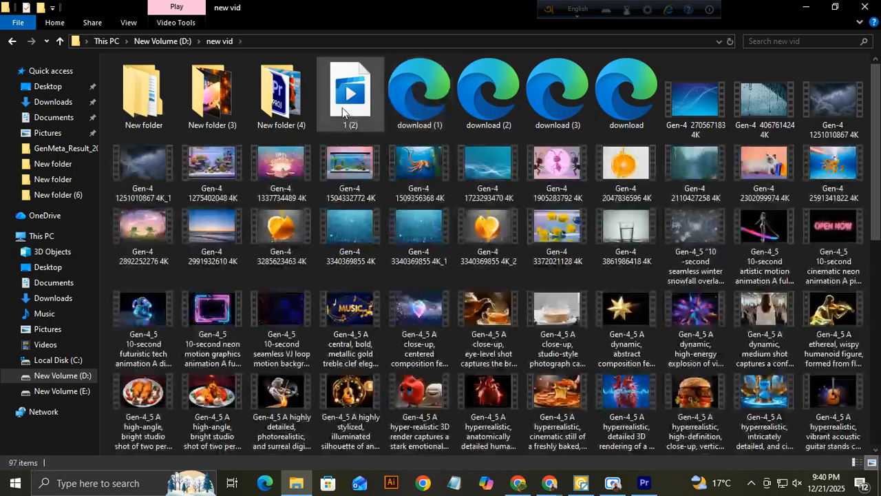
drag(348, 104, 286, 113)
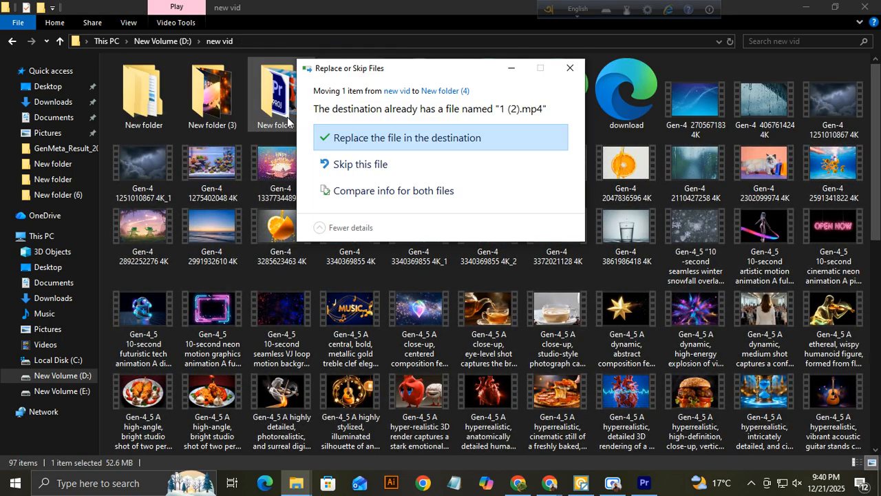
click(380, 138)
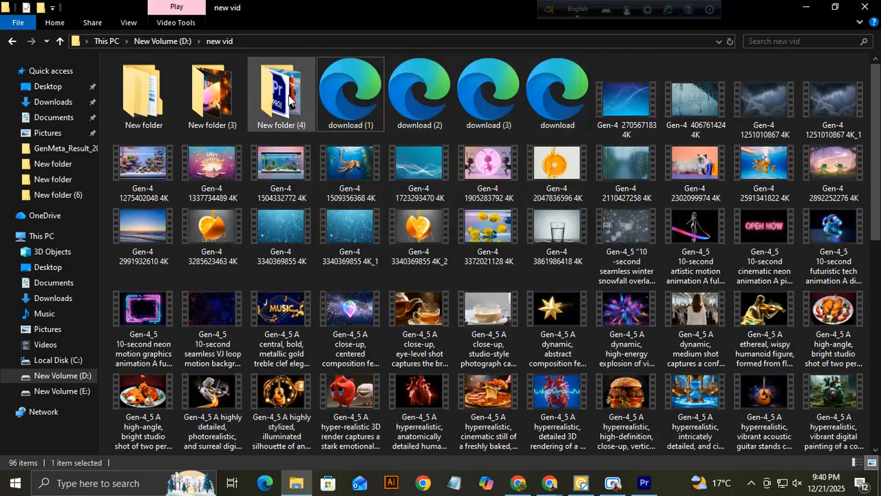
Open New folder (4) and inspect the frame rate and total bitrate in the details of the exported 1 (2) video
double_click(289, 95)
click(217, 108)
right_click(217, 109)
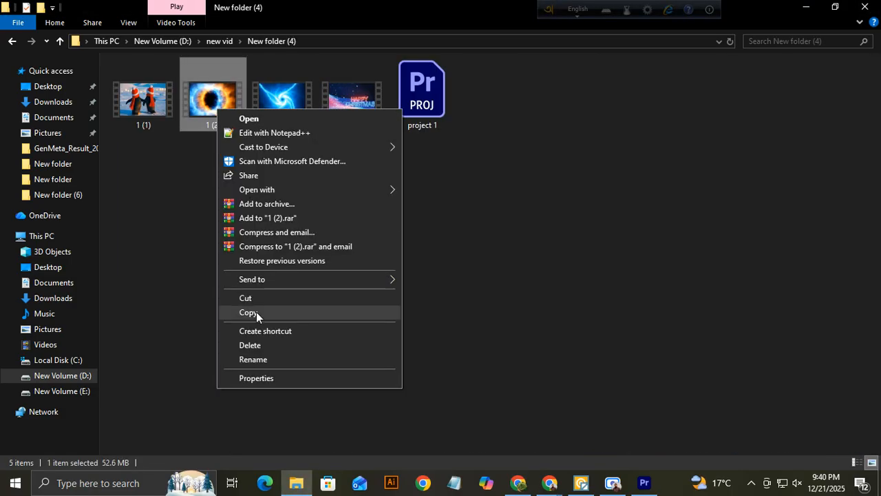
click(273, 378)
click(305, 140)
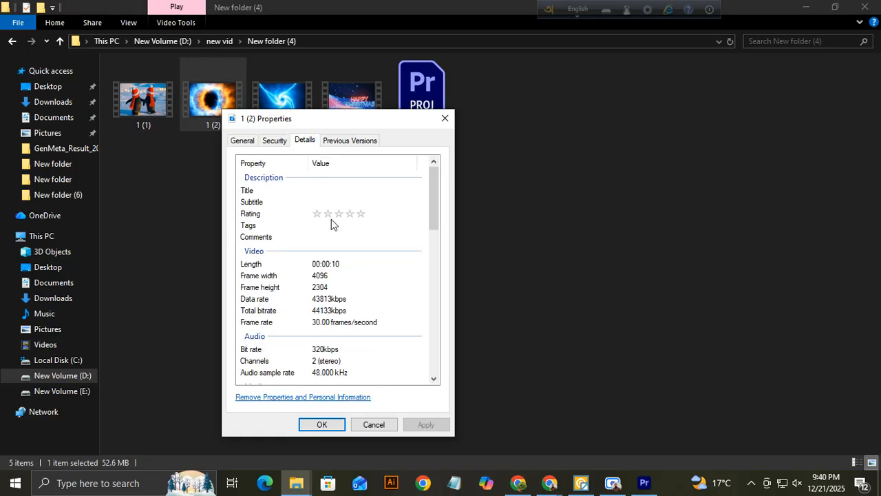
click(323, 324)
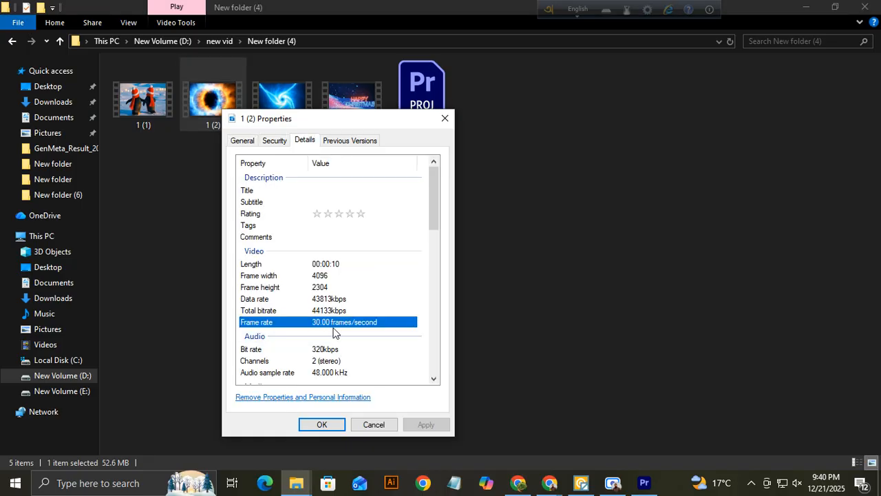
click(320, 311)
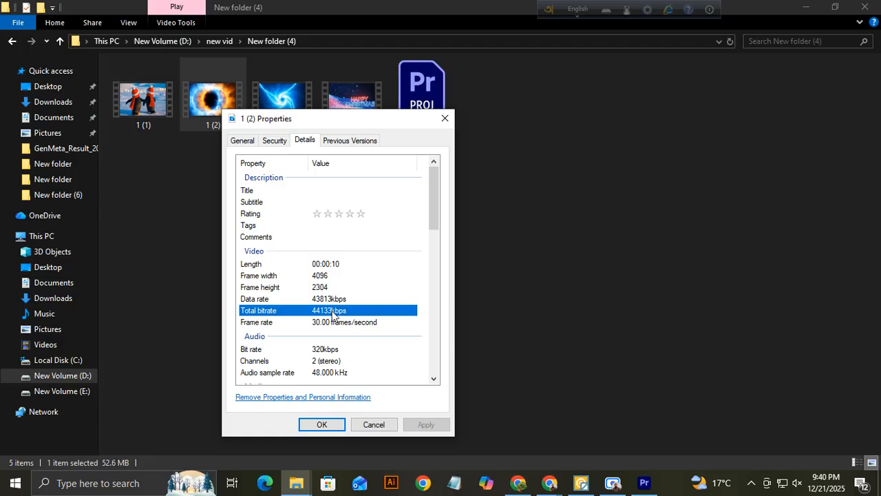
click(445, 118)
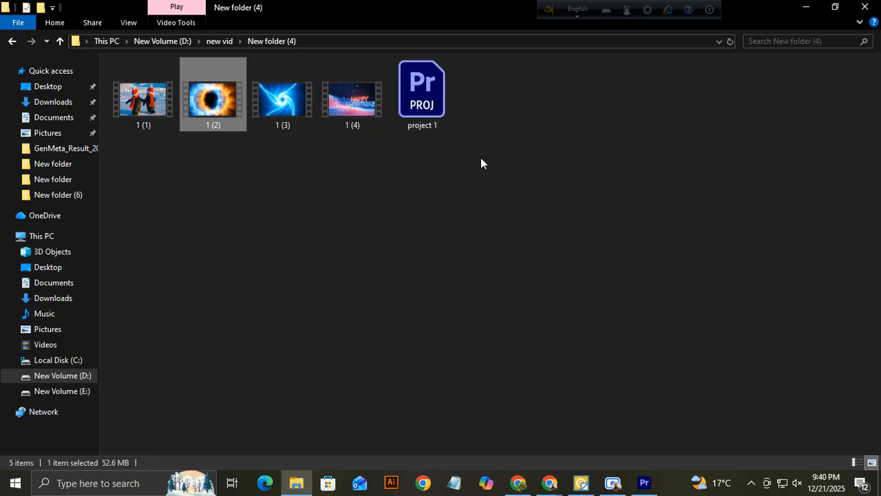
click(418, 104)
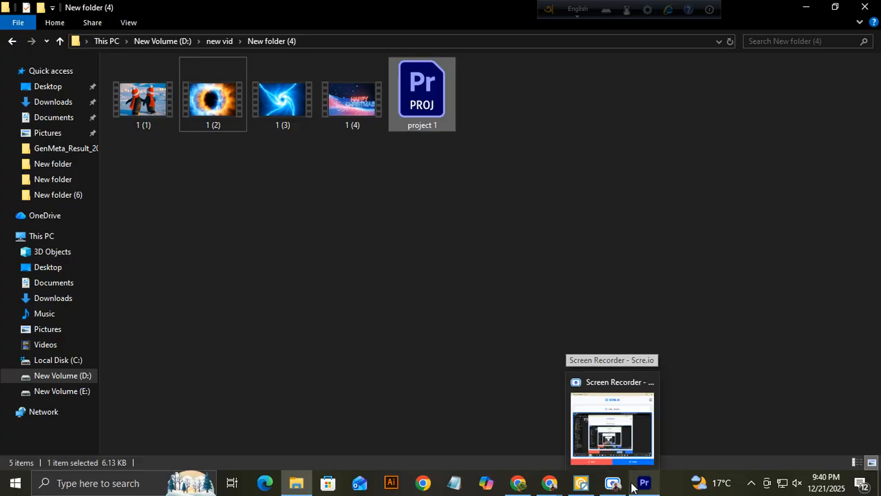
mouse_move(616, 488)
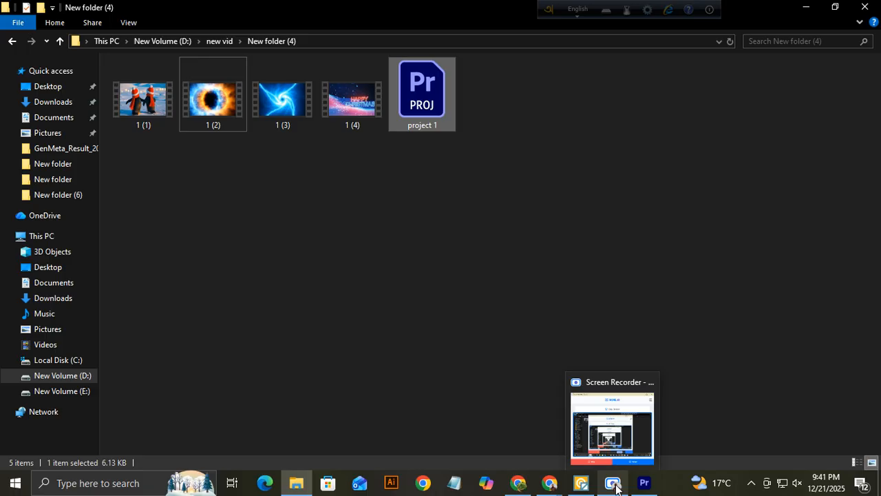
click(614, 486)
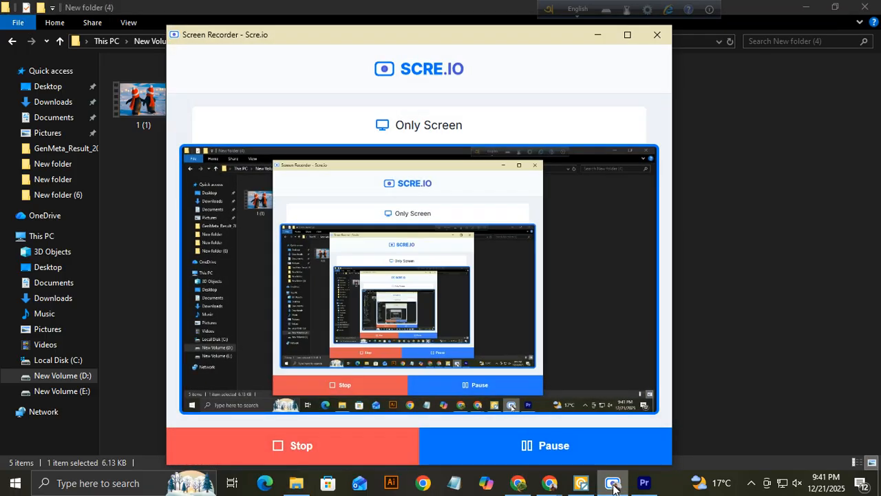